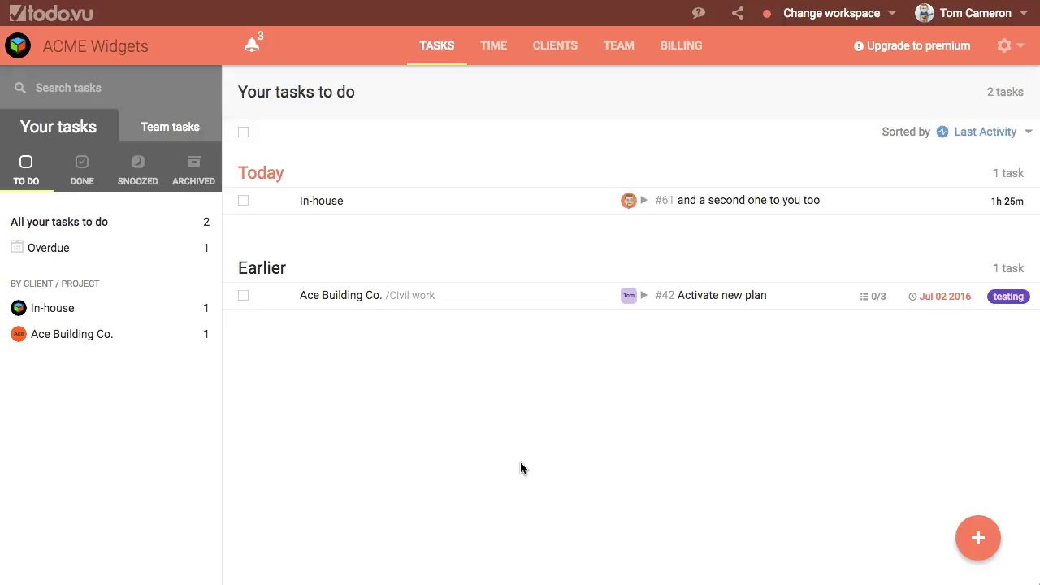
# Open the workspace's time and billing settings and examine the time tracking controls and increment options.
pyautogui.click(680, 201)
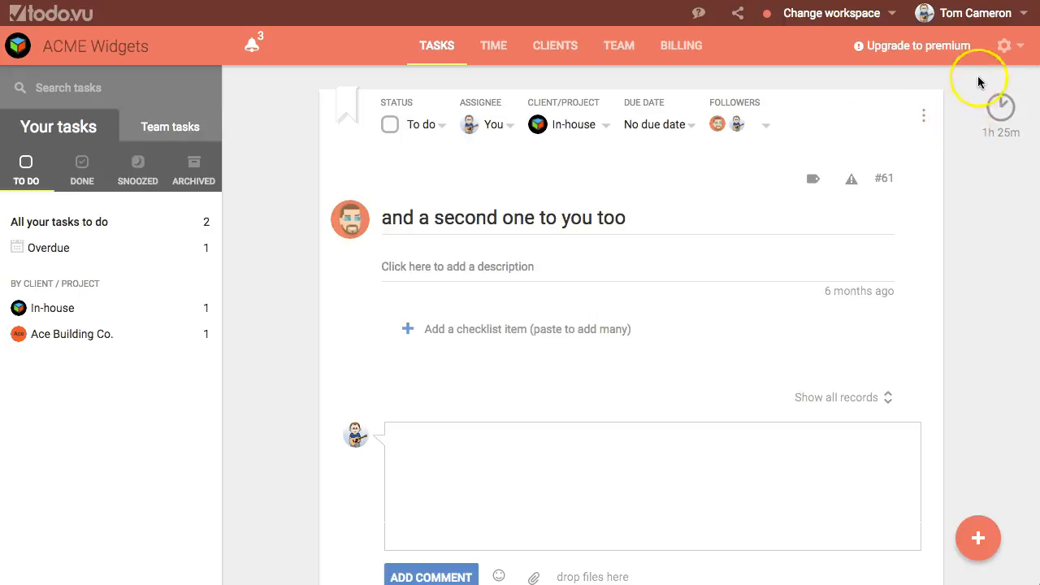
pyautogui.click(1008, 51)
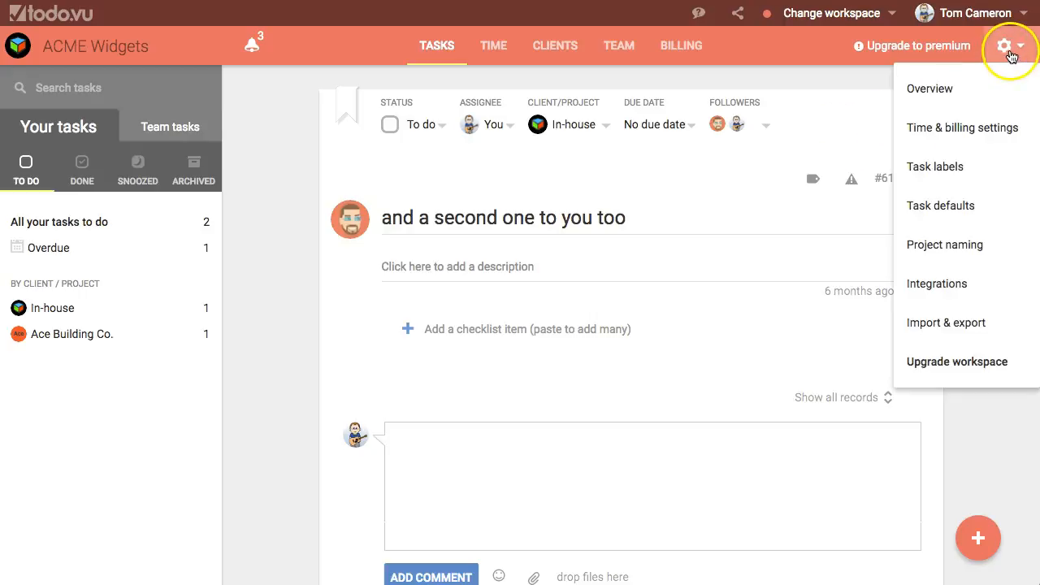
pyautogui.click(964, 130)
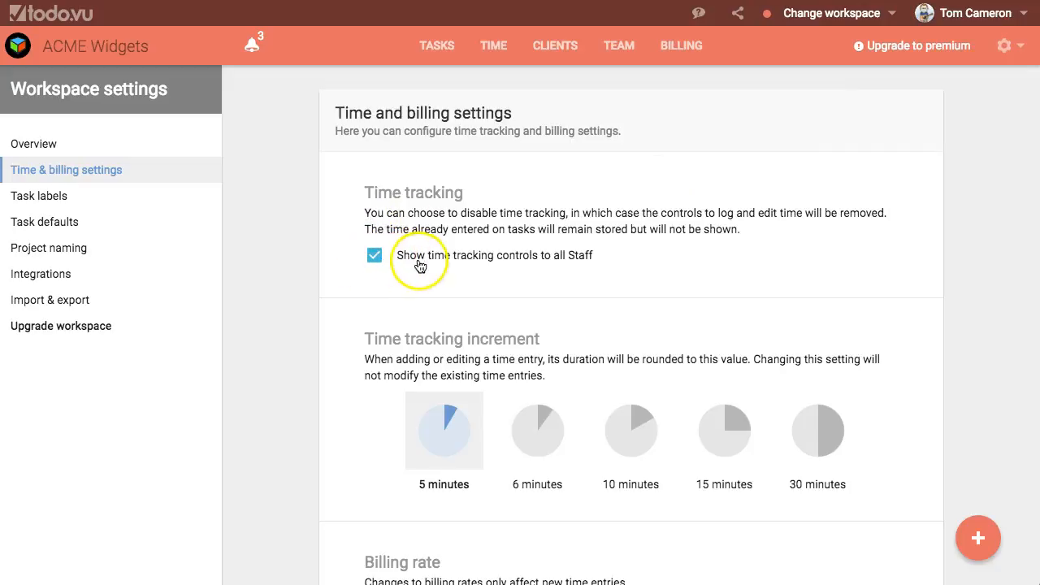
pyautogui.scroll(-1, 467, 257)
pyautogui.scroll(-4, 467, 258)
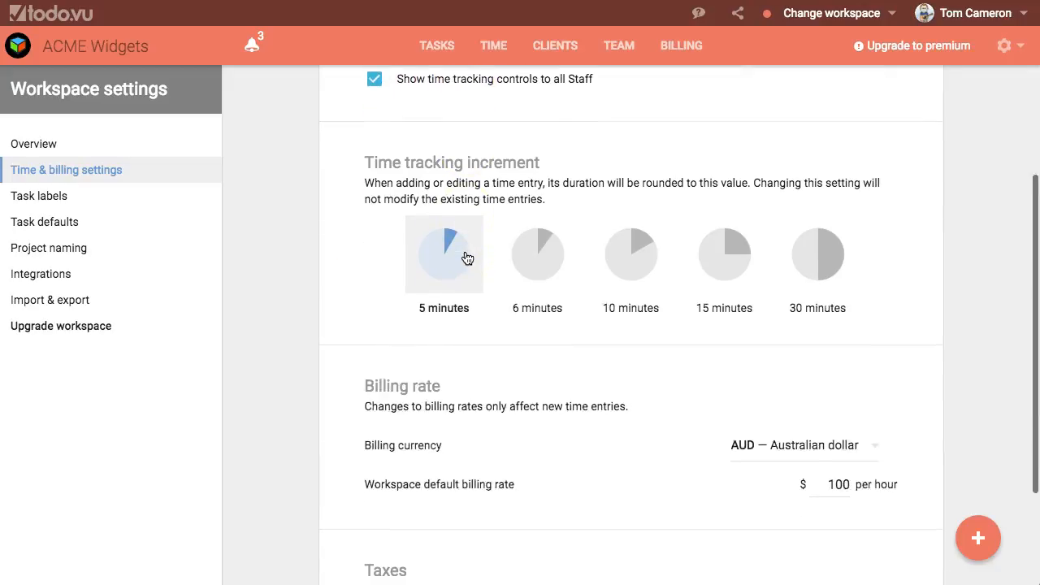
pyautogui.click(434, 258)
pyautogui.click(460, 260)
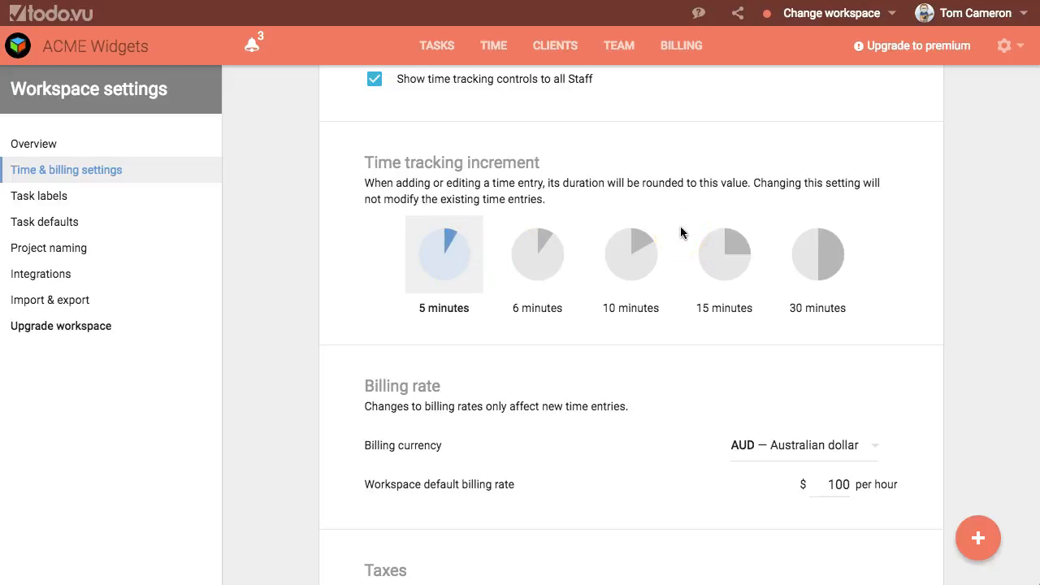
pyautogui.click(711, 255)
pyautogui.scroll(-2, 700, 248)
pyautogui.scroll(-1, 700, 248)
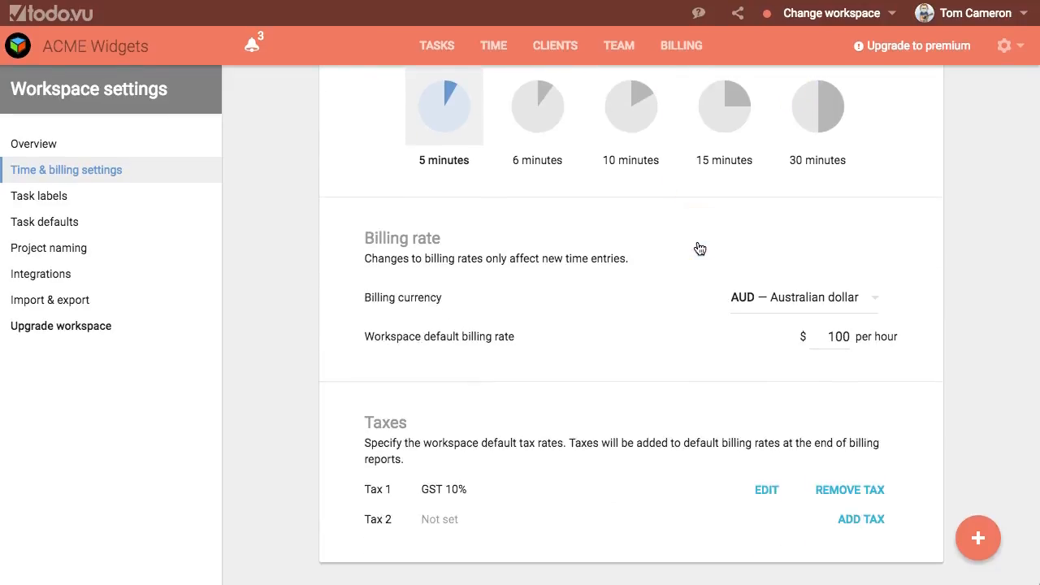
# Look through the billing currency choices, keep Australian dollar (AUD), and review the default billing rate and taxes.
pyautogui.click(781, 299)
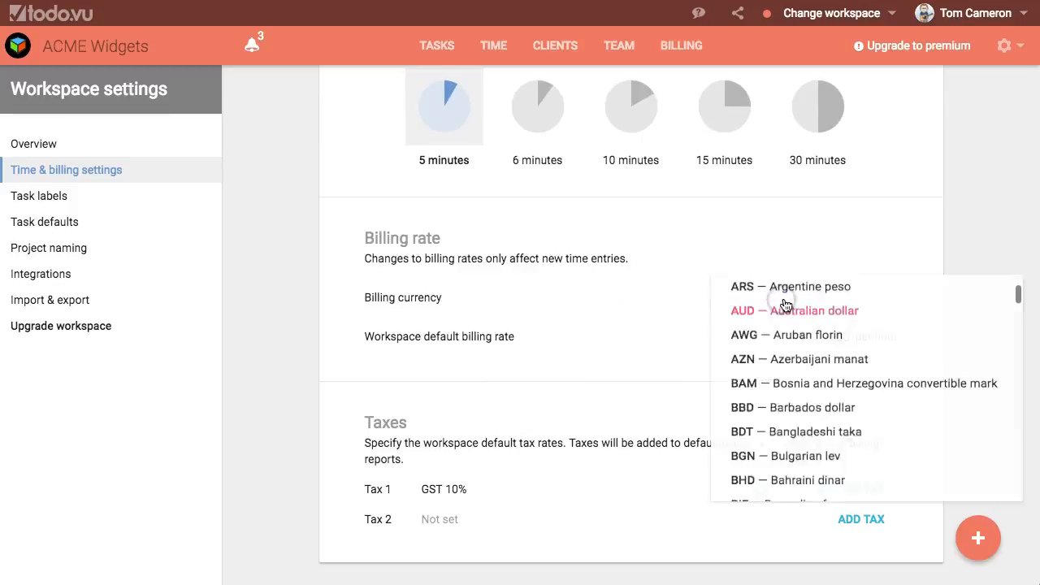
pyautogui.click(818, 319)
pyautogui.click(825, 335)
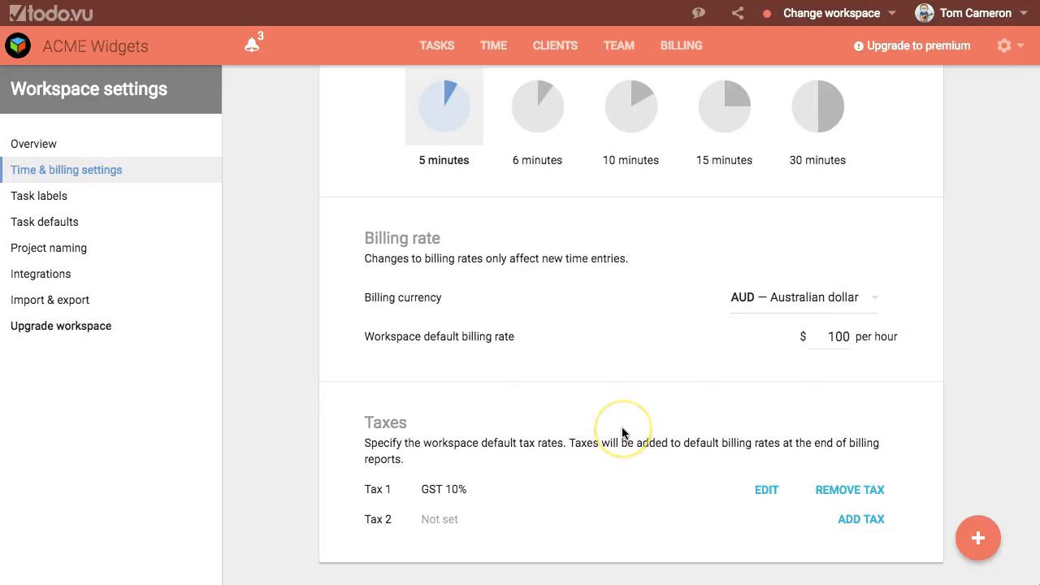
# Return to the tasks and open time logging for the in-house task "and a second one to you too".
pyautogui.scroll(5, 622, 432)
pyautogui.click(443, 51)
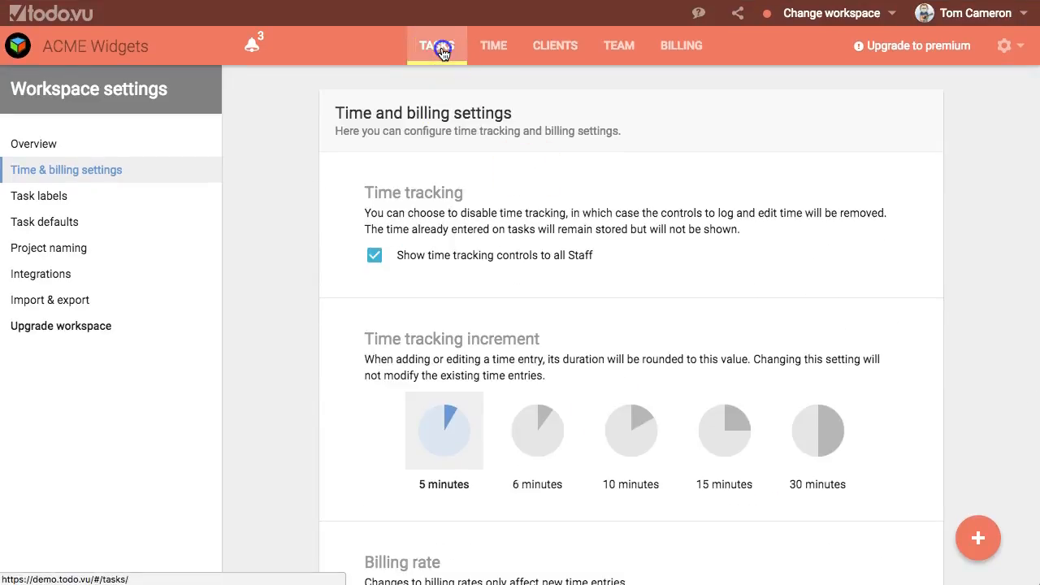
pyautogui.click(687, 203)
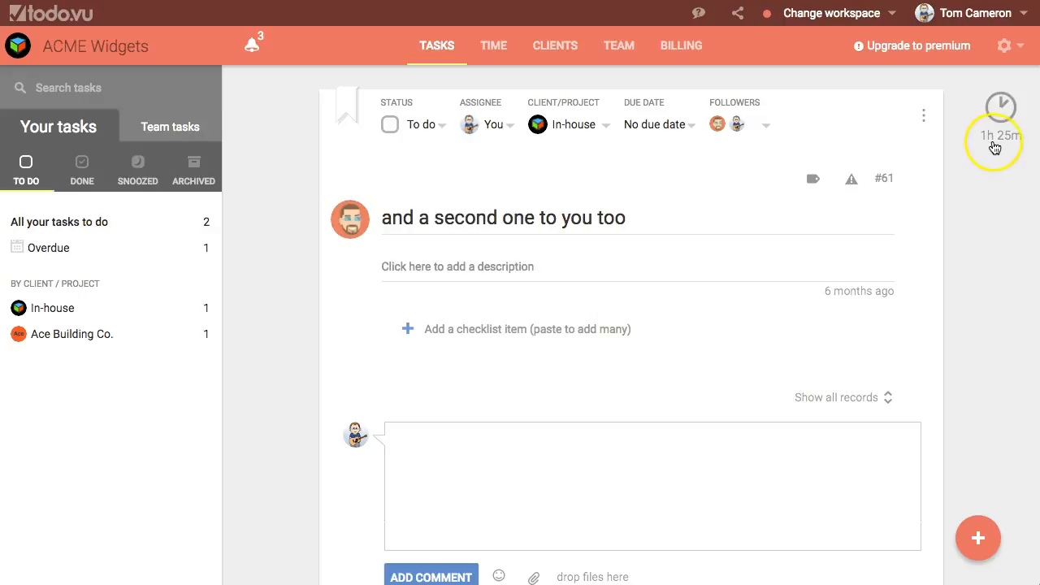
pyautogui.click(1002, 109)
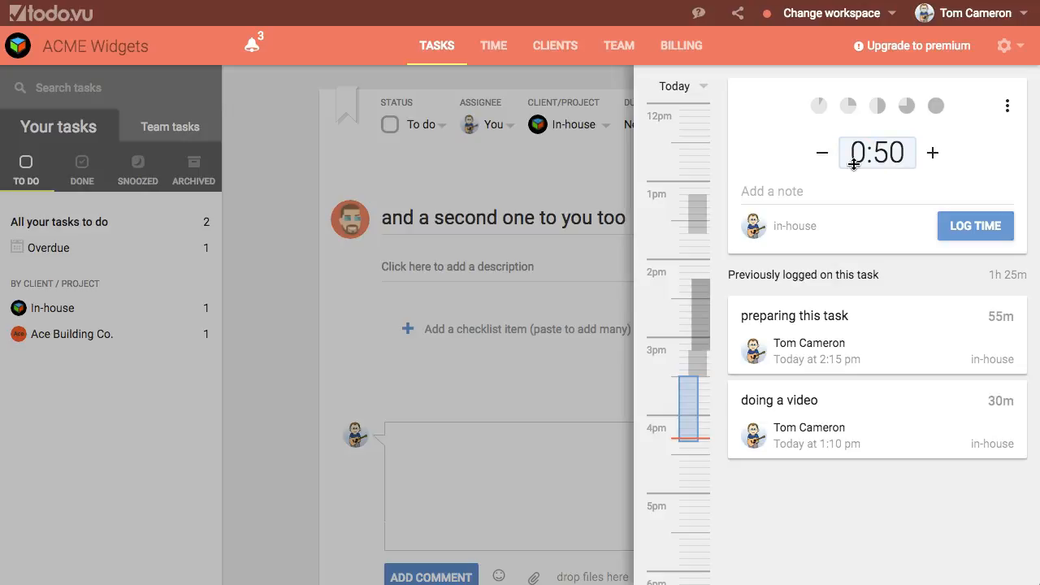
# Adjust the new entry on today's timeline to 3:40–4:15 pm, and try the preset durations from 0:15 up to 1:00.
pyautogui.moveTo(689, 377); pyautogui.dragTo(690, 408)
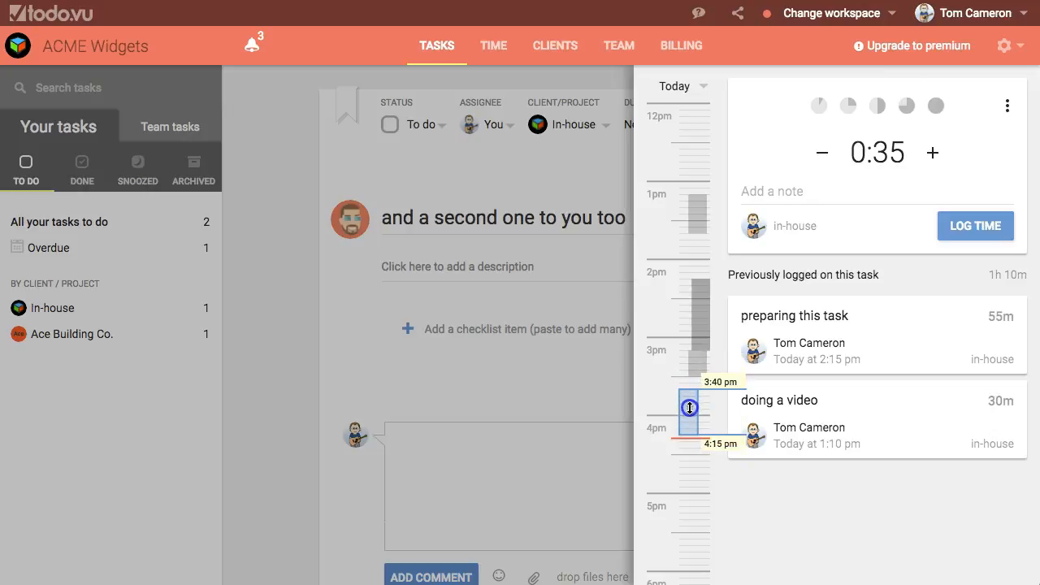
pyautogui.click(851, 108)
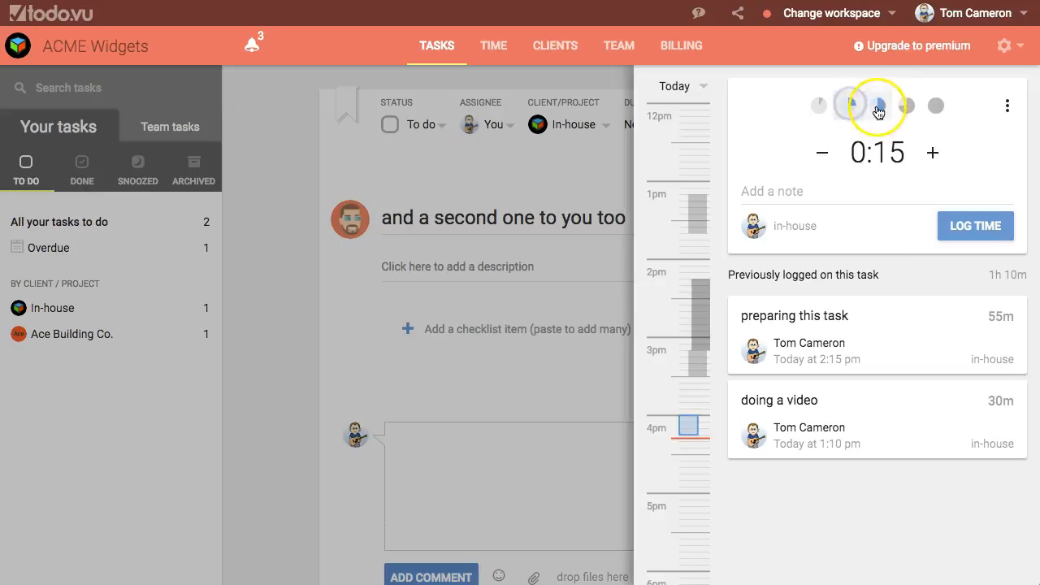
pyautogui.click(877, 106)
pyautogui.click(908, 107)
pyautogui.click(936, 105)
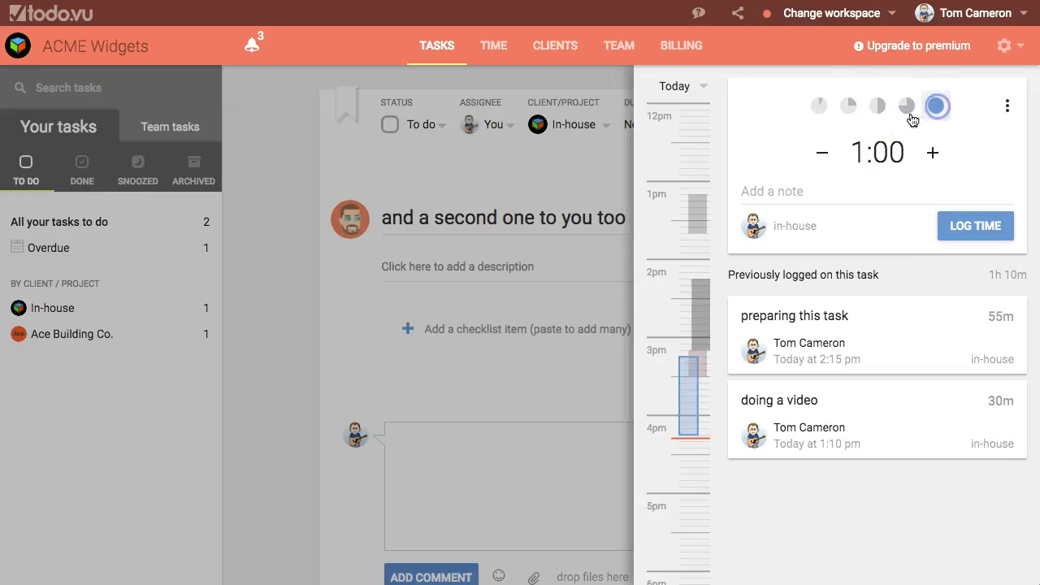
# Step the entry's duration down four increments and back up to 1:00.
pyautogui.click(817, 159)
pyautogui.click(817, 160)
pyautogui.click(817, 159)
pyautogui.click(817, 159)
pyautogui.click(933, 152)
pyautogui.click(933, 153)
pyautogui.click(932, 153)
pyautogui.click(930, 152)
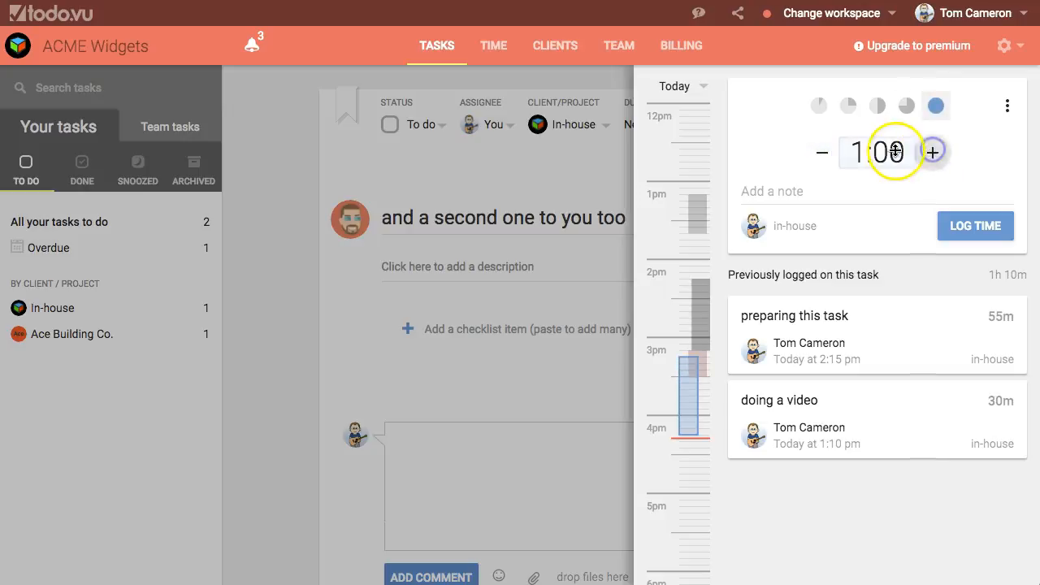
# Try durations up to 2:00, set 0:40, and move the entry on today's timeline so it ends at 4 pm.
pyautogui.scroll(16, 879, 152)
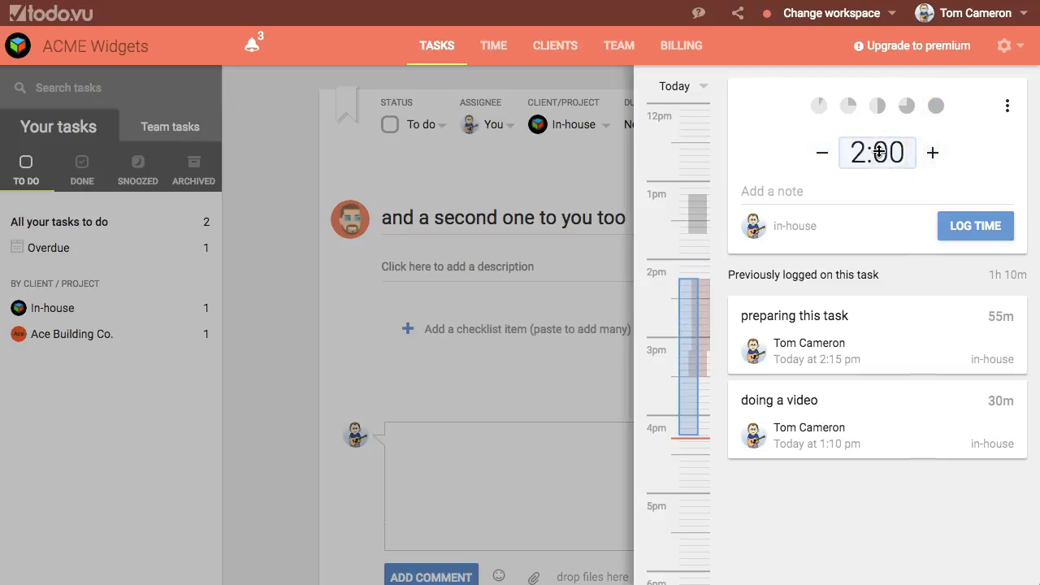
pyautogui.scroll(-20, 879, 151)
pyautogui.scroll(7, 879, 152)
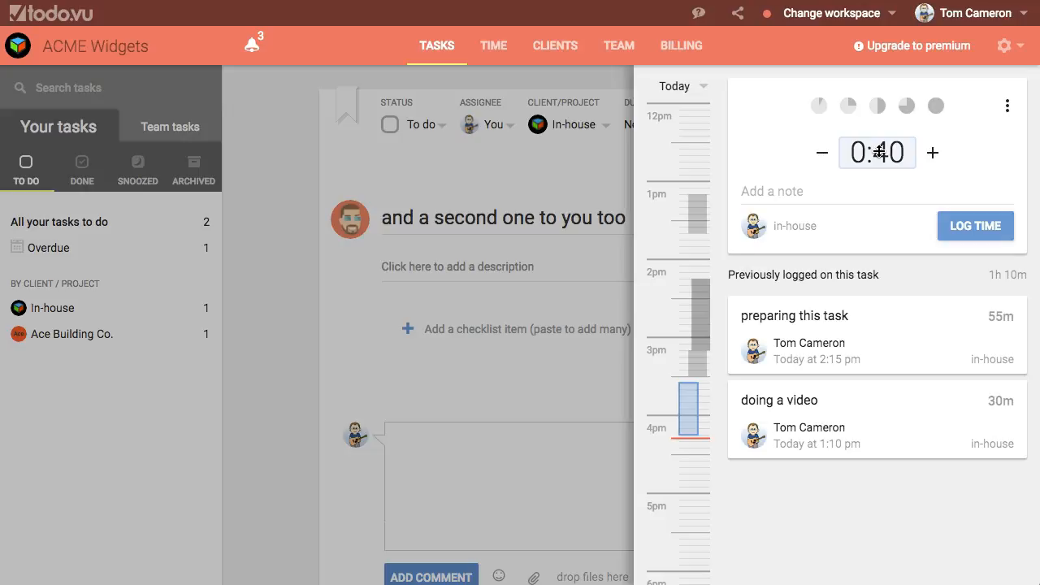
pyautogui.moveTo(689, 399); pyautogui.dragTo(708, 378)
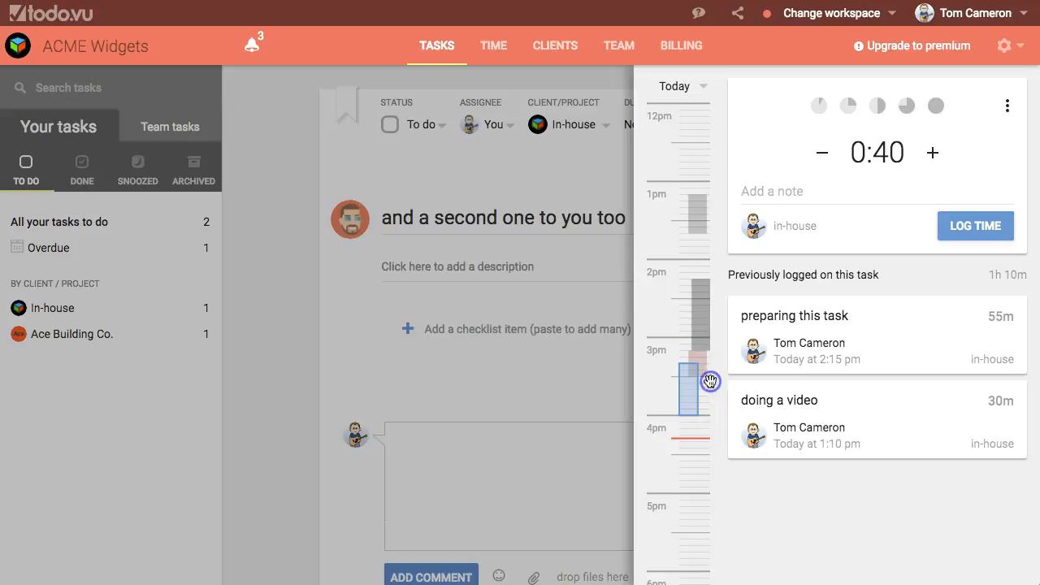
# Set the time entry's date to yesterday, 29 March 2017, and its duration to 0:30.
pyautogui.click(705, 86)
pyautogui.click(736, 273)
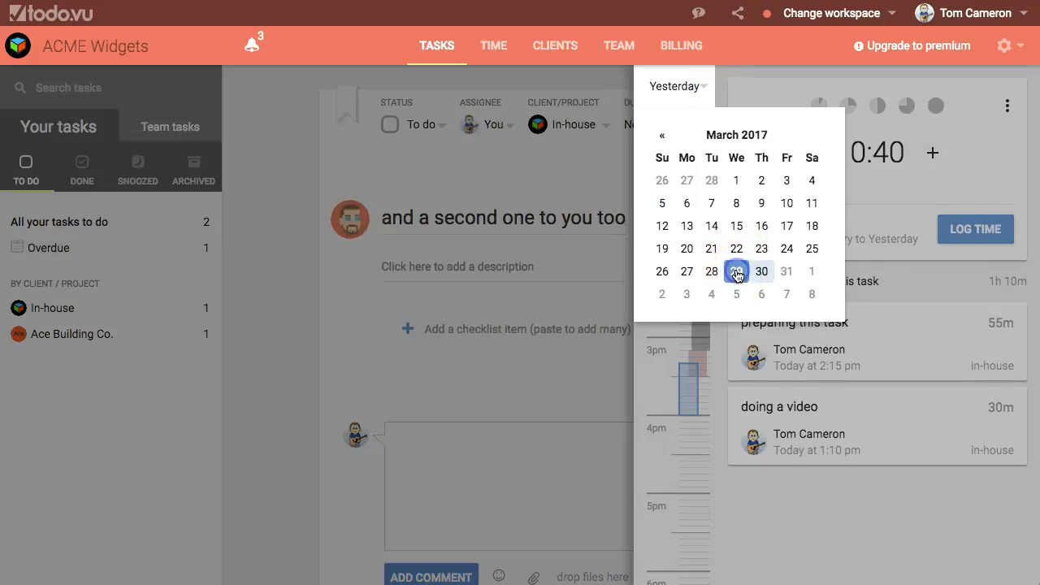
pyautogui.click(875, 213)
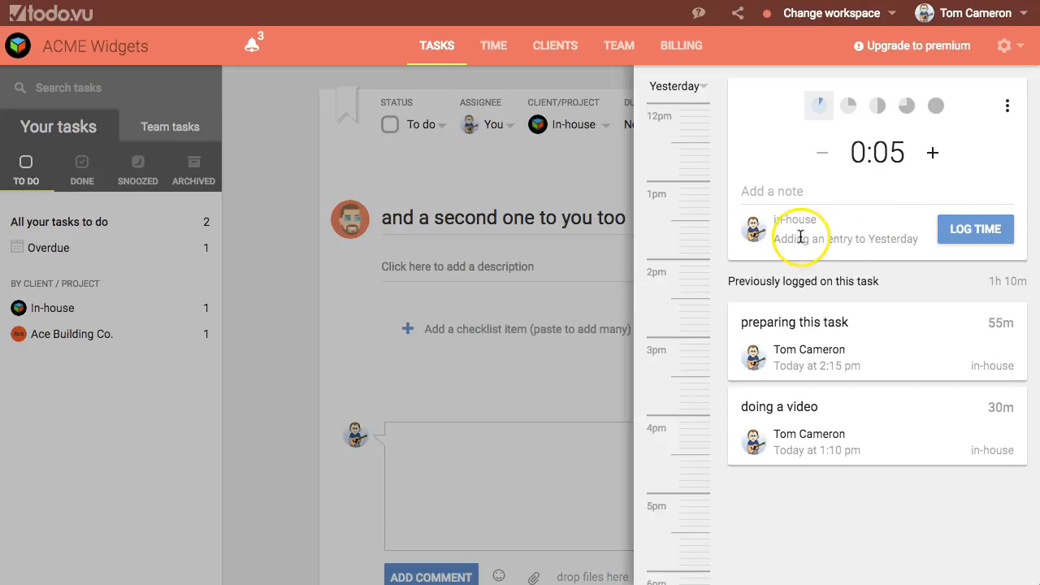
pyautogui.click(877, 105)
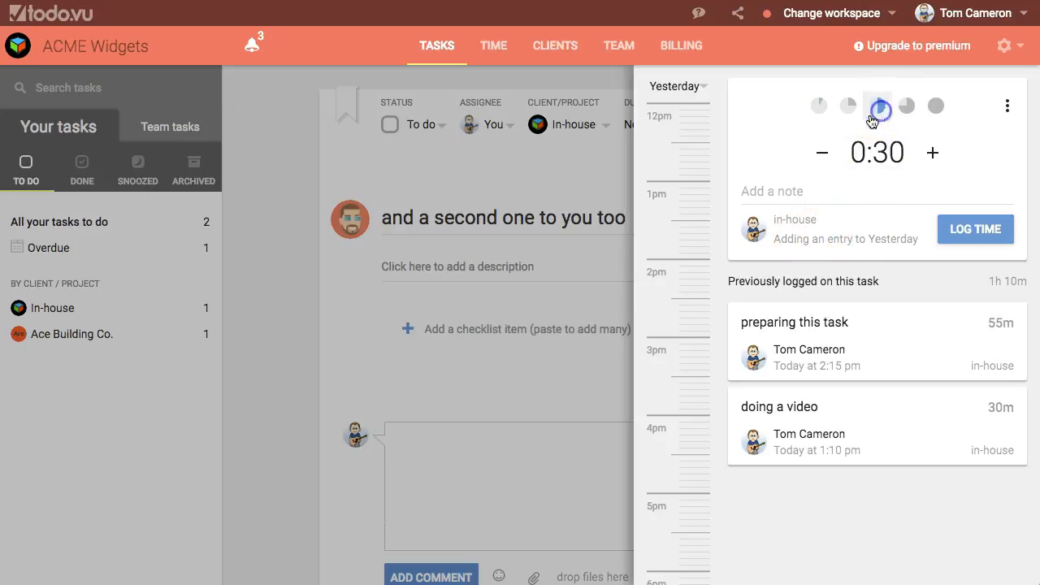
# Place the entry at 11:30 am to 12 pm on yesterday's timeline.
pyautogui.scroll(5, 674, 261)
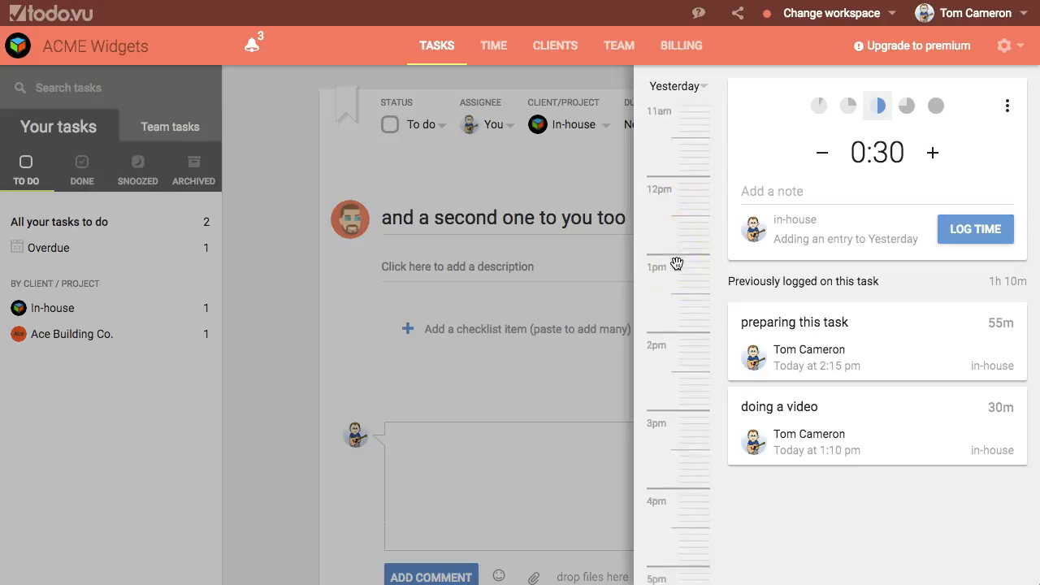
pyautogui.moveTo(673, 301); pyautogui.dragTo(683, 484)
pyautogui.scroll(-2, 673, 318)
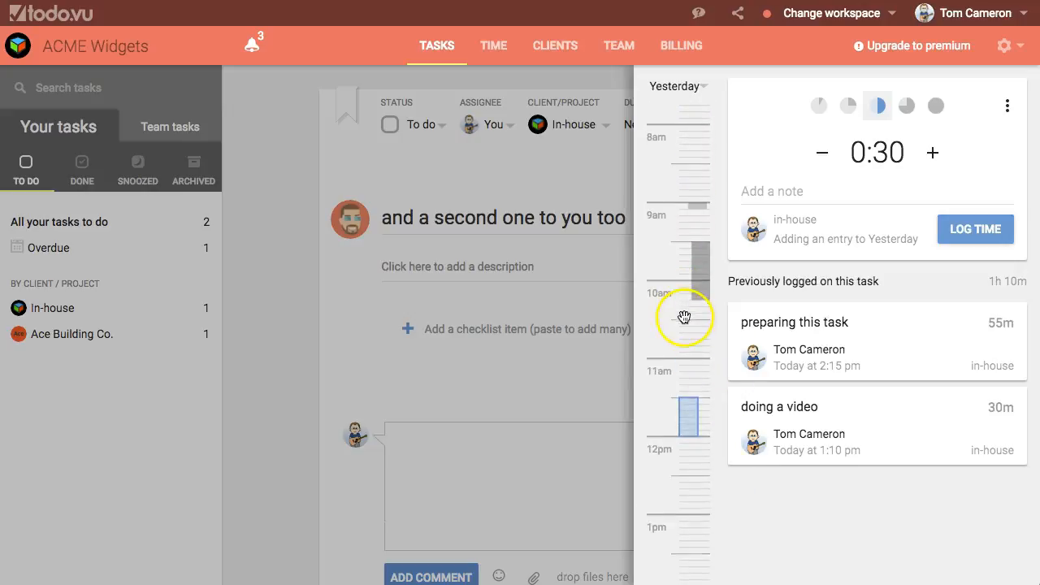
# Log the entry on behalf of the second staff member in the user list and close the time log.
pyautogui.click(751, 234)
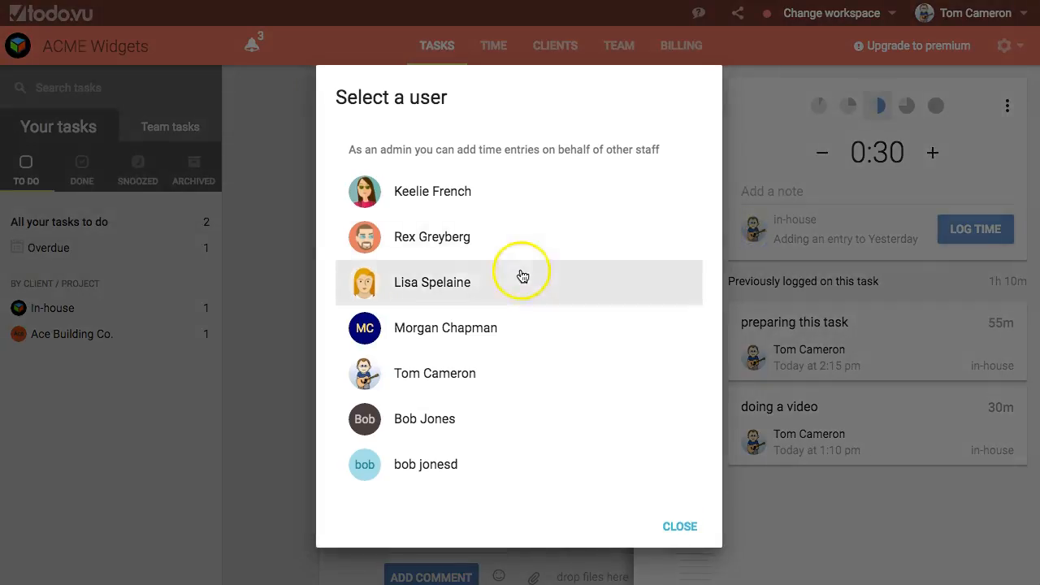
pyautogui.click(439, 239)
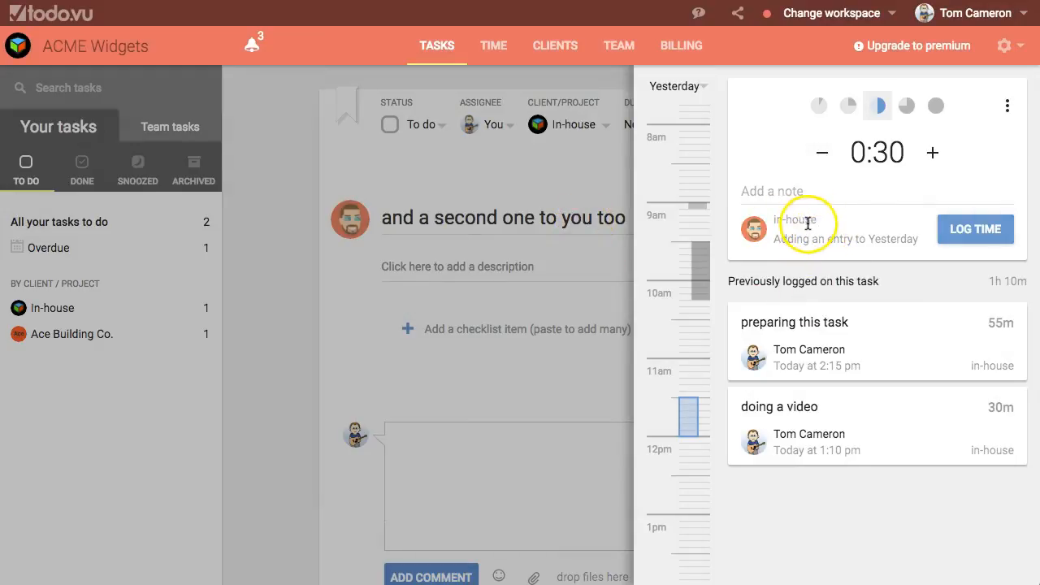
pyautogui.click(1007, 104)
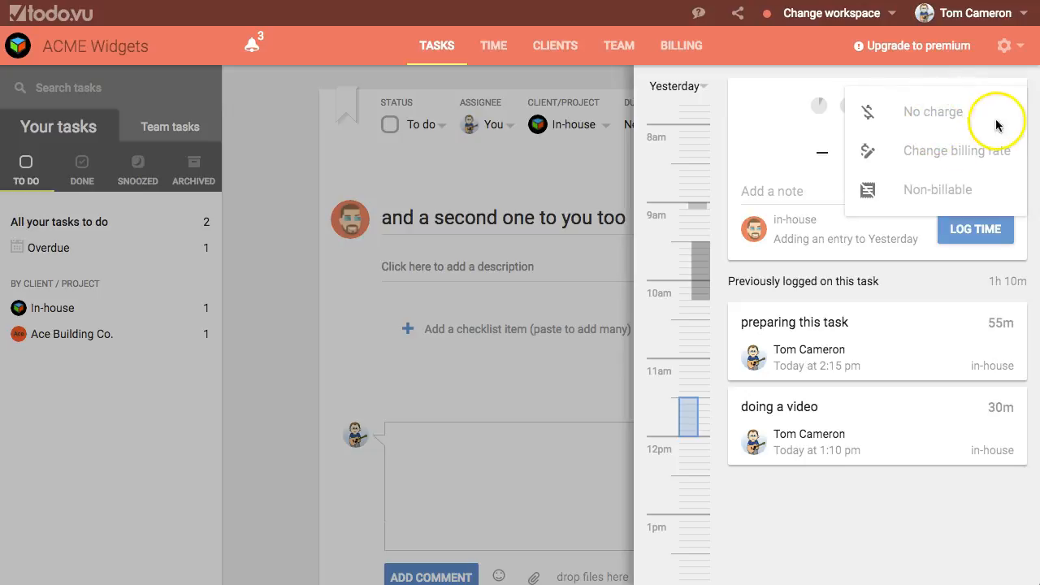
pyautogui.click(1034, 119)
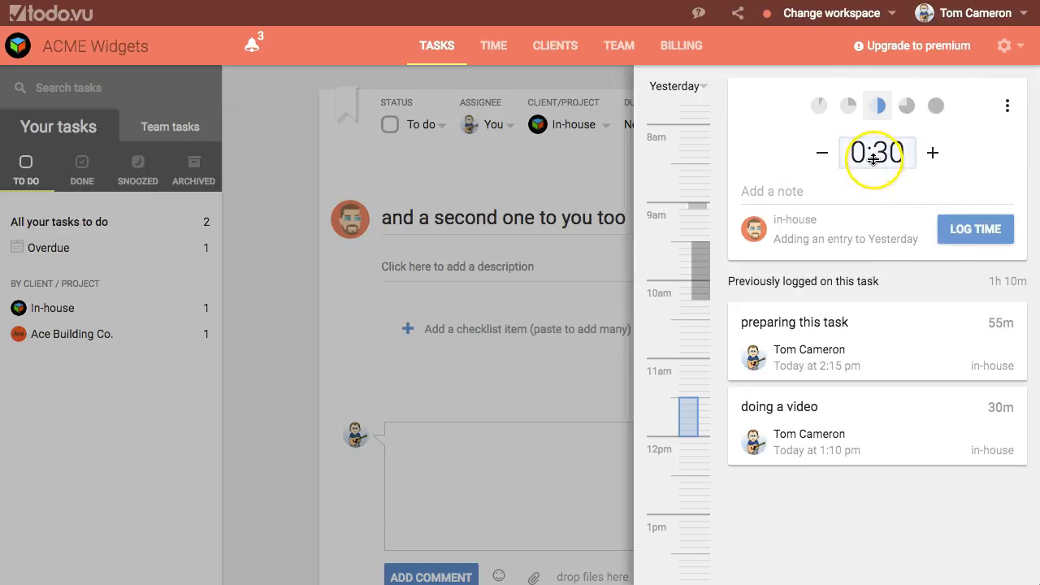
pyautogui.click(971, 232)
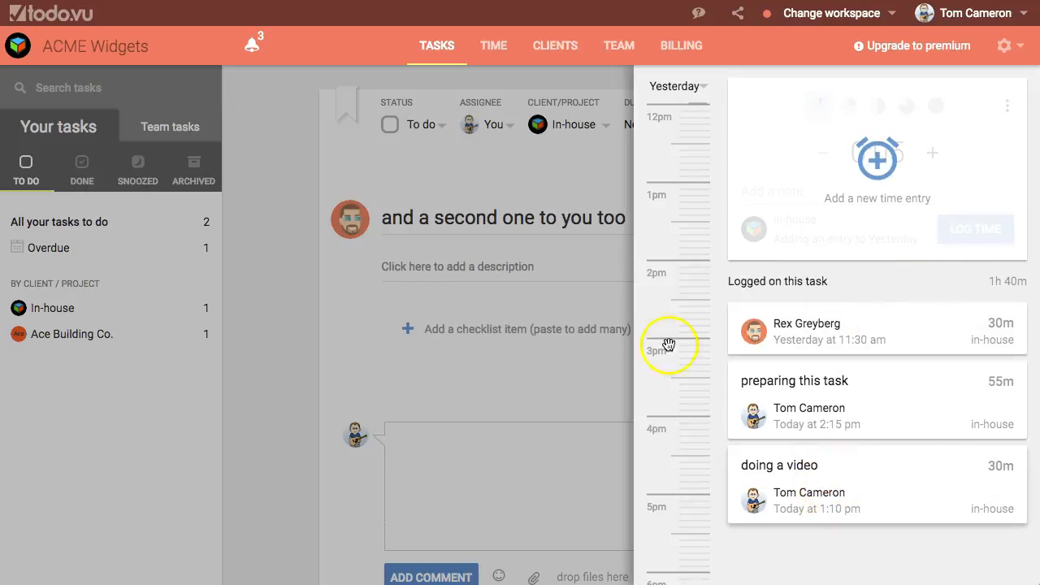
pyautogui.click(317, 266)
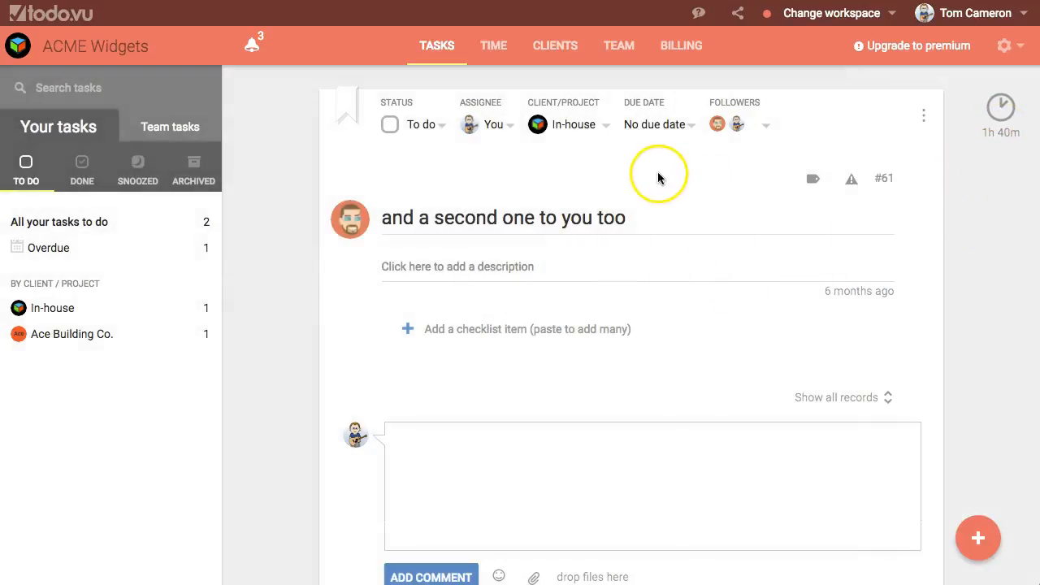
# Review the logged time of both listed staff members for 30 March 2017, and check the entries for 29 March.
pyautogui.click(497, 47)
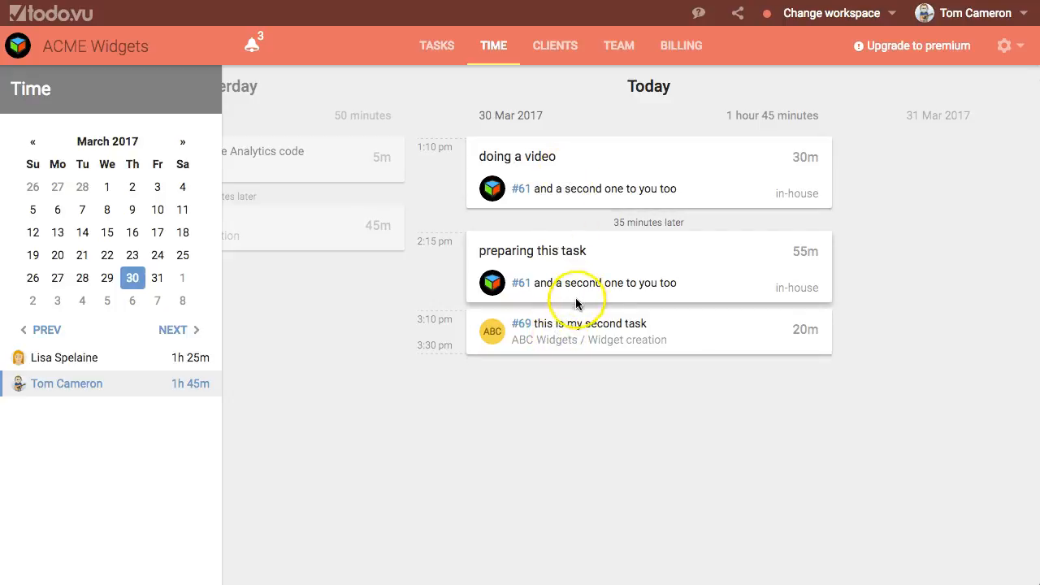
pyautogui.click(95, 358)
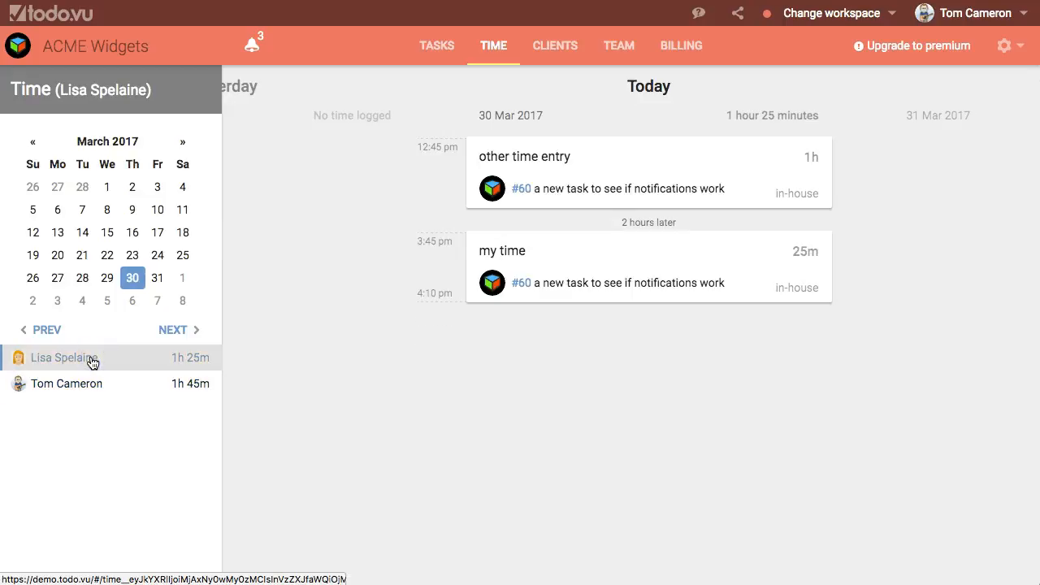
pyautogui.click(93, 387)
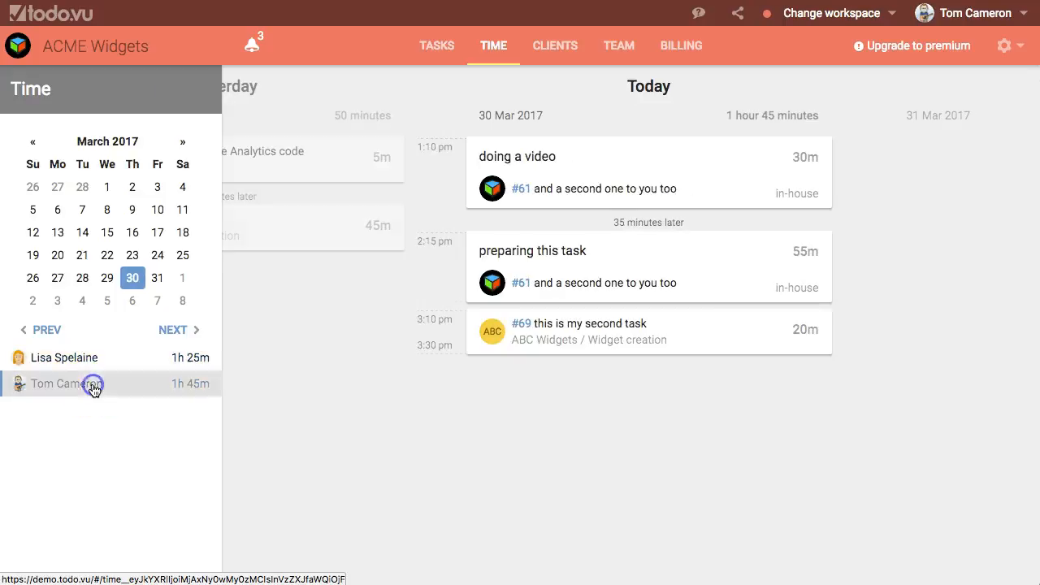
pyautogui.click(107, 278)
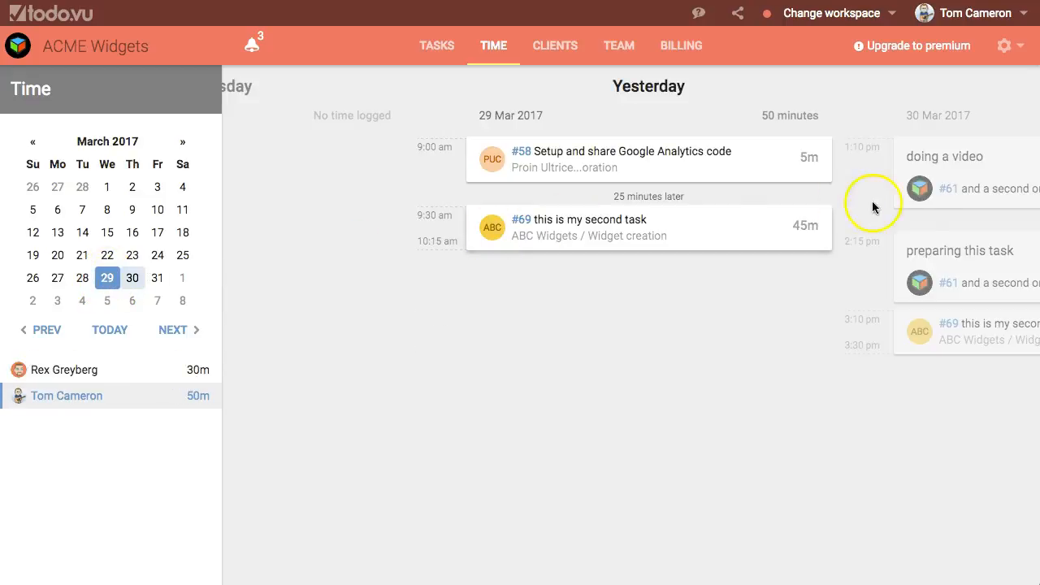
pyautogui.click(933, 201)
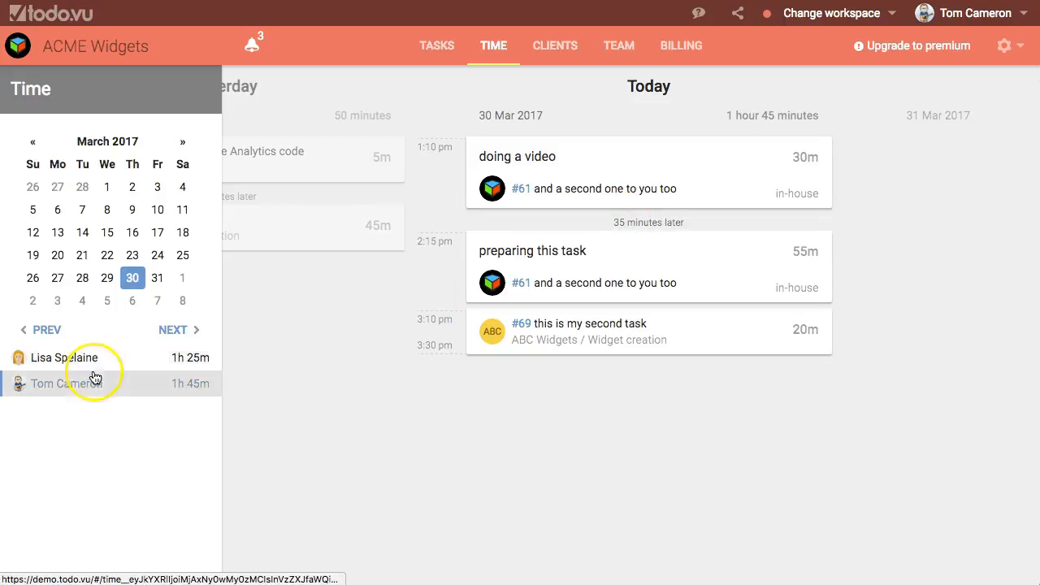
# Examine the actions available for today's 20-minute entry on task #69 and leave it as it is.
pyautogui.click(758, 328)
pyautogui.click(806, 328)
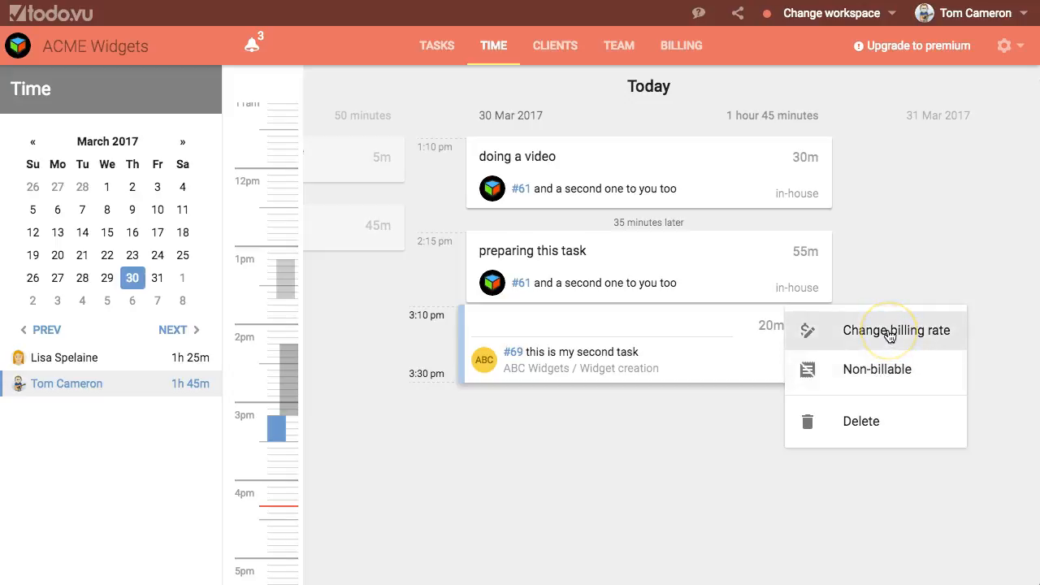
pyautogui.click(892, 276)
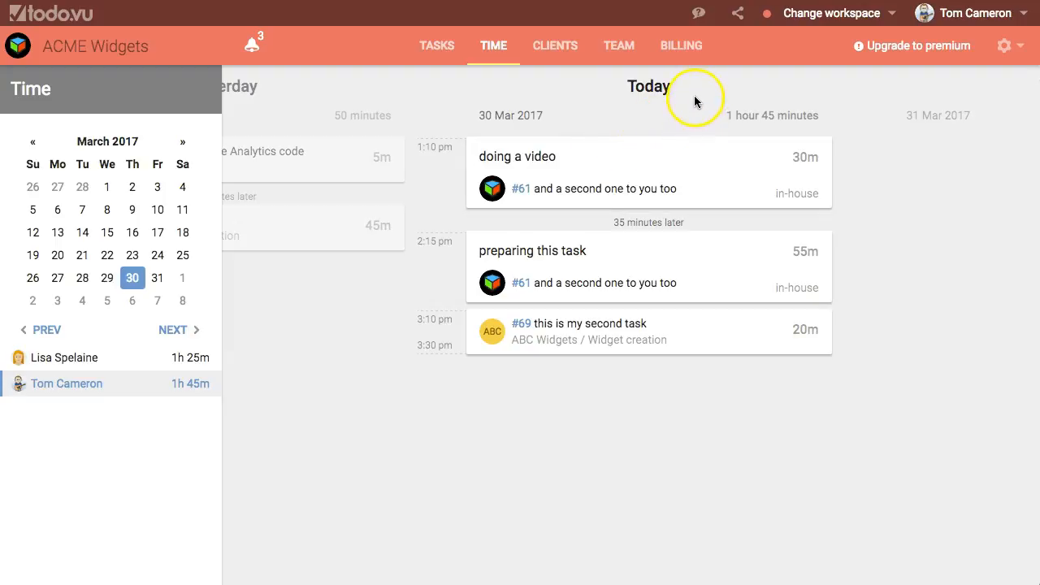
# Open the billing overview and look through the billing timeline across the past months.
pyautogui.click(693, 49)
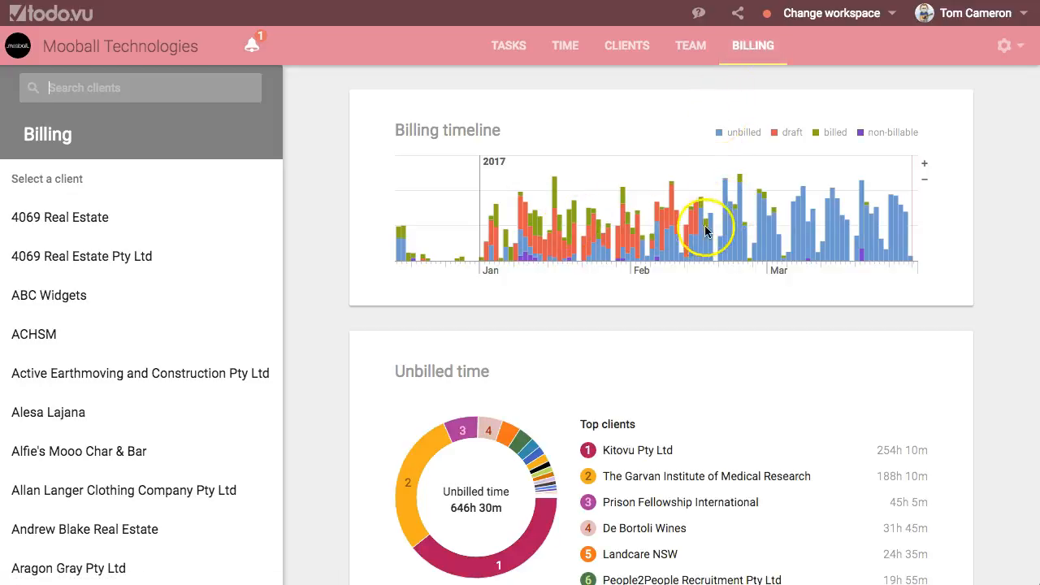
pyautogui.moveTo(659, 225); pyautogui.dragTo(630, 230)
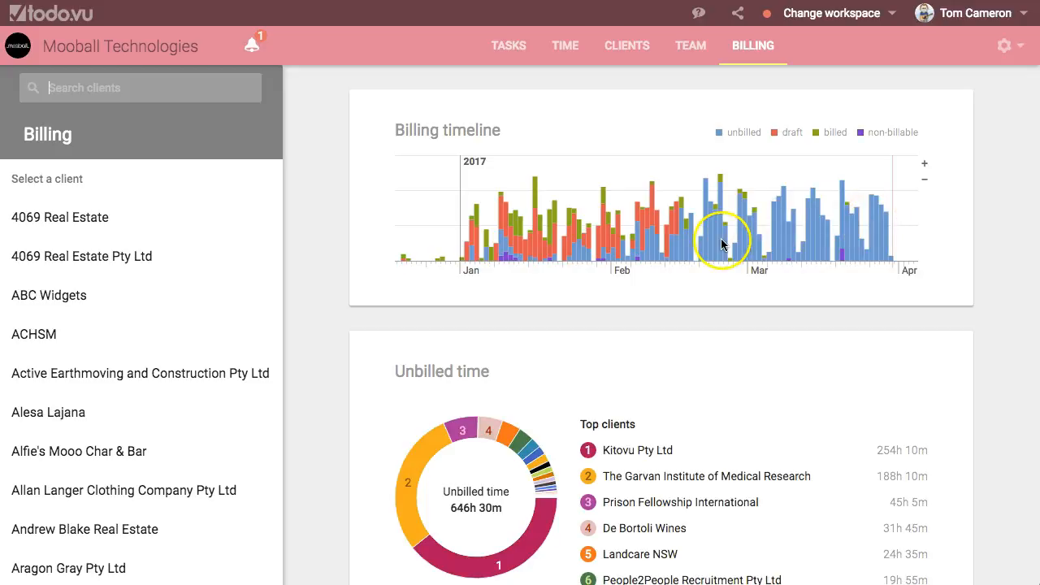
pyautogui.moveTo(722, 231); pyautogui.dragTo(794, 240)
pyautogui.moveTo(671, 239); pyautogui.dragTo(739, 238)
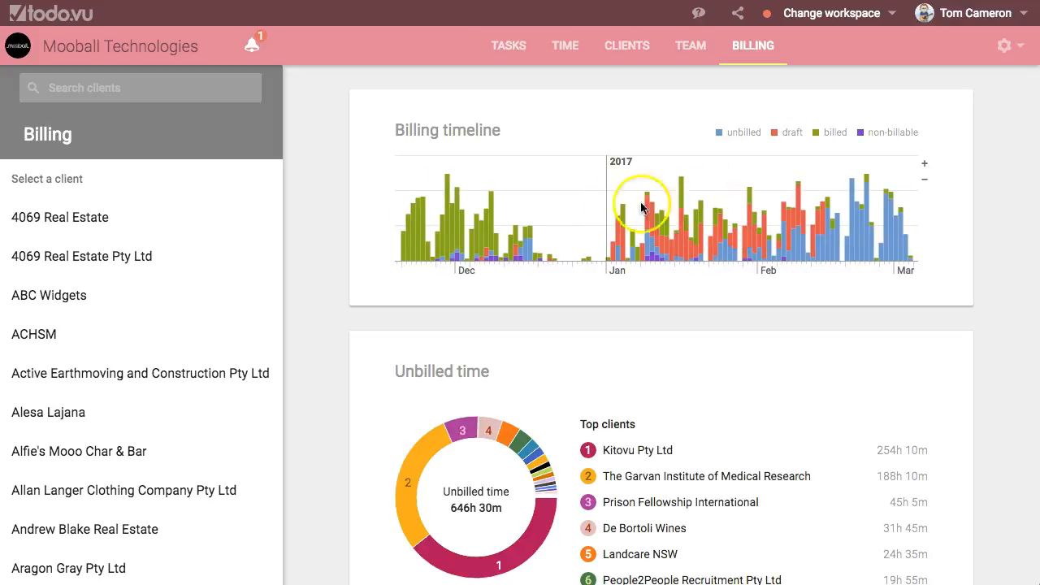
pyautogui.moveTo(580, 225); pyautogui.dragTo(656, 225)
pyautogui.moveTo(742, 232); pyautogui.dragTo(610, 228)
pyautogui.moveTo(791, 226)
pyautogui.mouseDown()
pyautogui.moveTo(778, 225)
pyautogui.moveTo(806, 225)
pyautogui.mouseUp()
# Inspect the unbilled time of Kitovu Pty Ltd and its Minor Improvements and Bugs project, then go back to all clients.
pyautogui.scroll(-2, 733, 216)
pyautogui.scroll(-2, 733, 215)
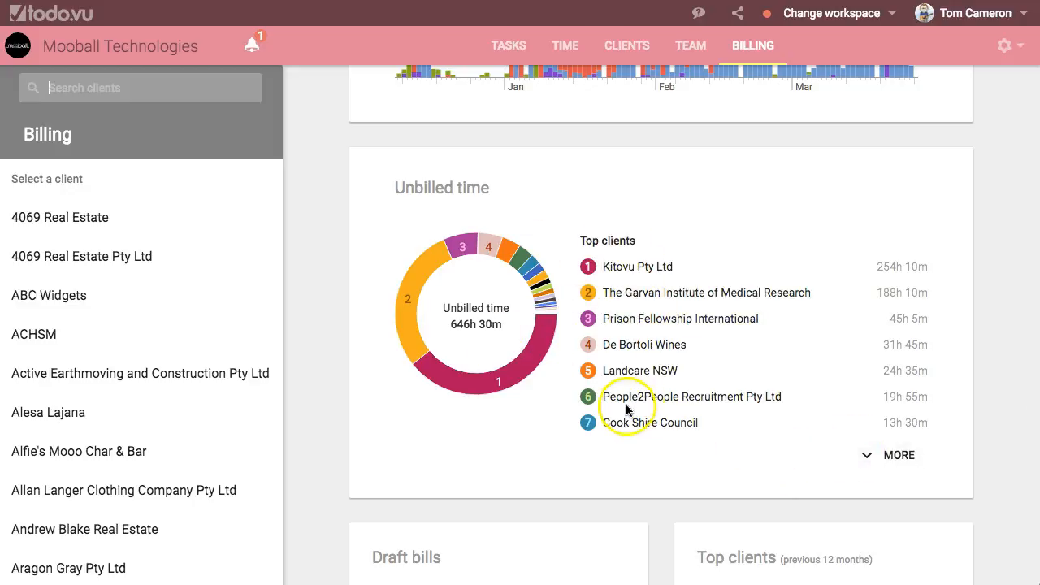
pyautogui.click(654, 267)
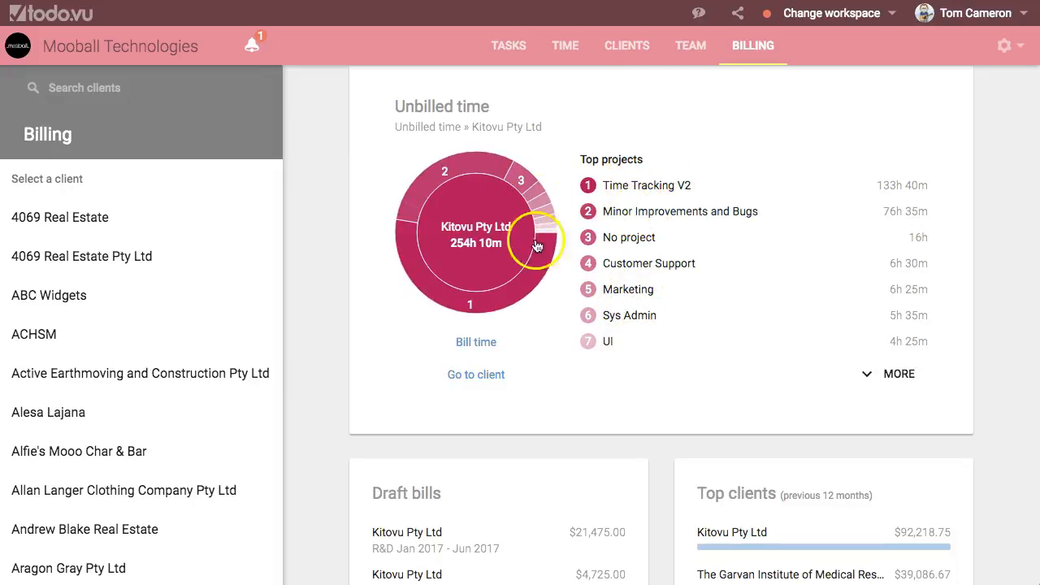
pyautogui.click(647, 211)
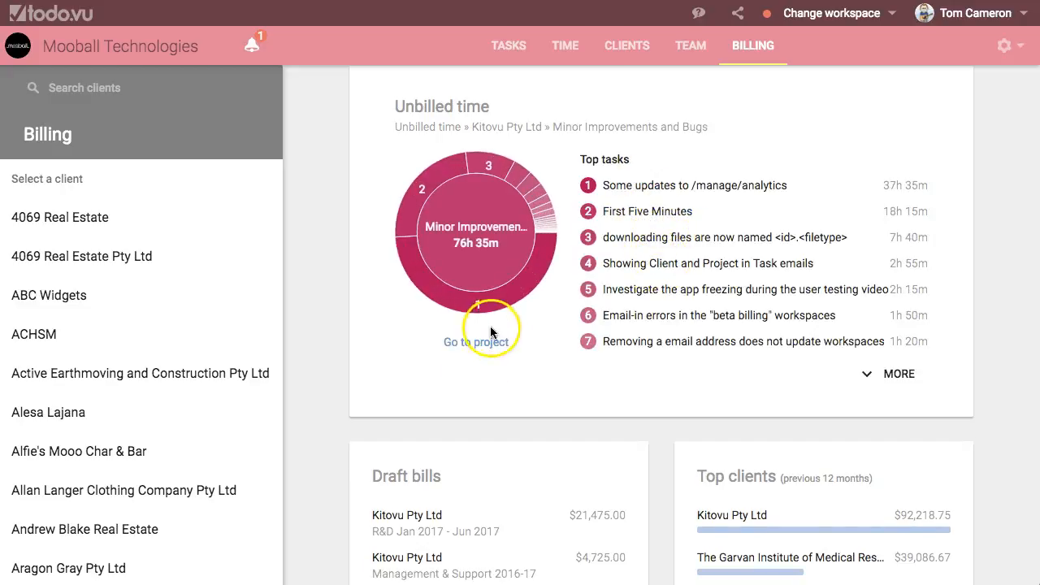
pyautogui.click(481, 241)
pyautogui.click(481, 241)
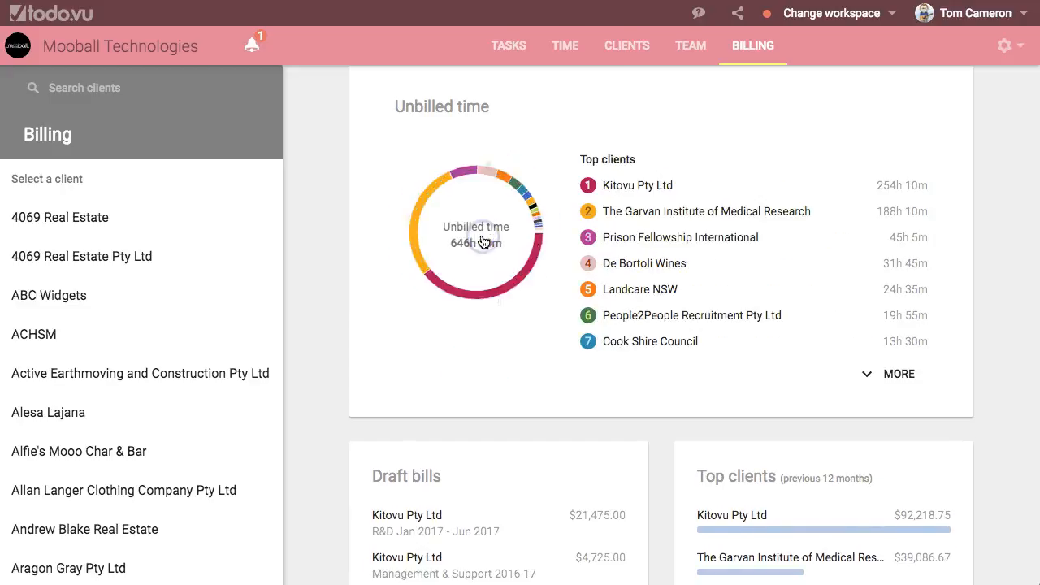
pyautogui.click(646, 213)
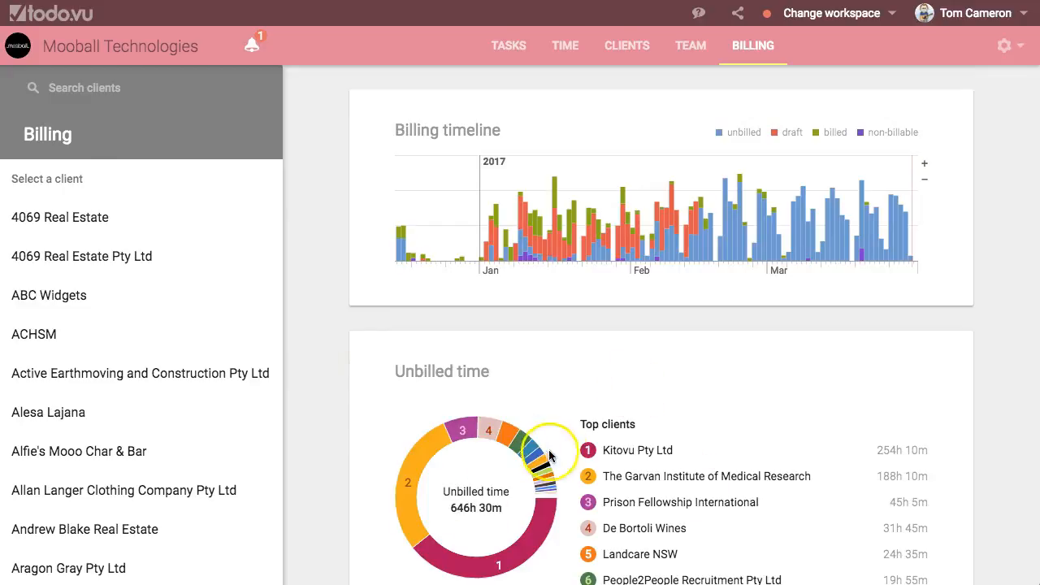
# Search the billing client list for "voy" and open Voyage Australia Pty Ltd.
pyautogui.scroll(-1, 545, 422)
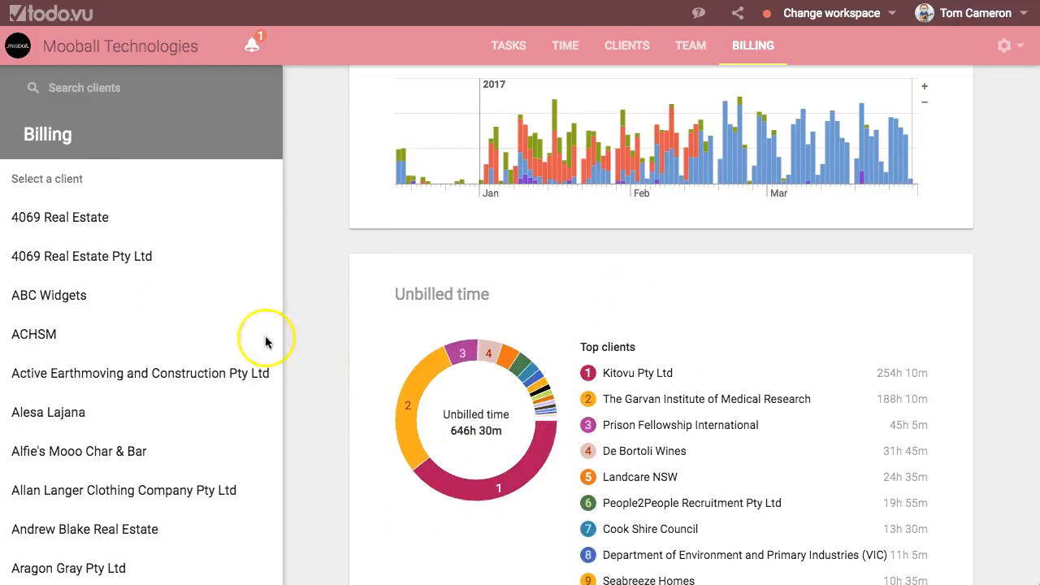
pyautogui.scroll(-3, 89, 262)
pyautogui.scroll(3, 89, 272)
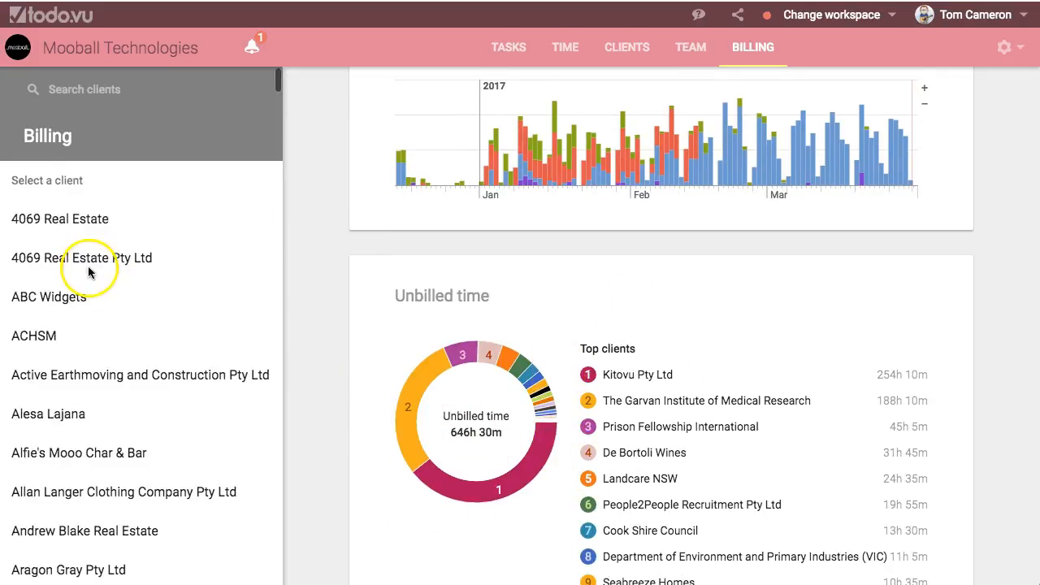
pyautogui.click(83, 86)
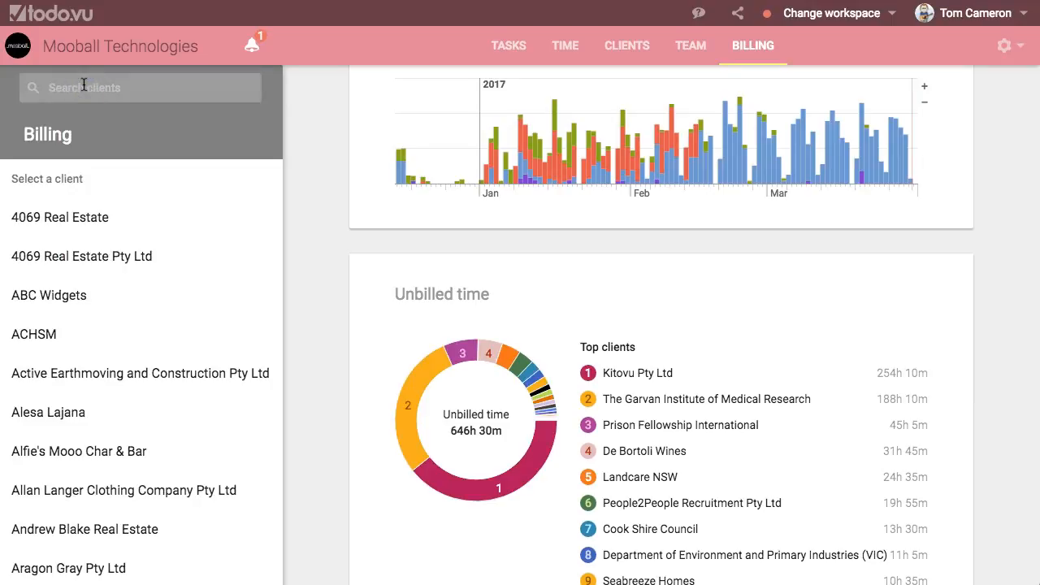
pyautogui.write('voy')
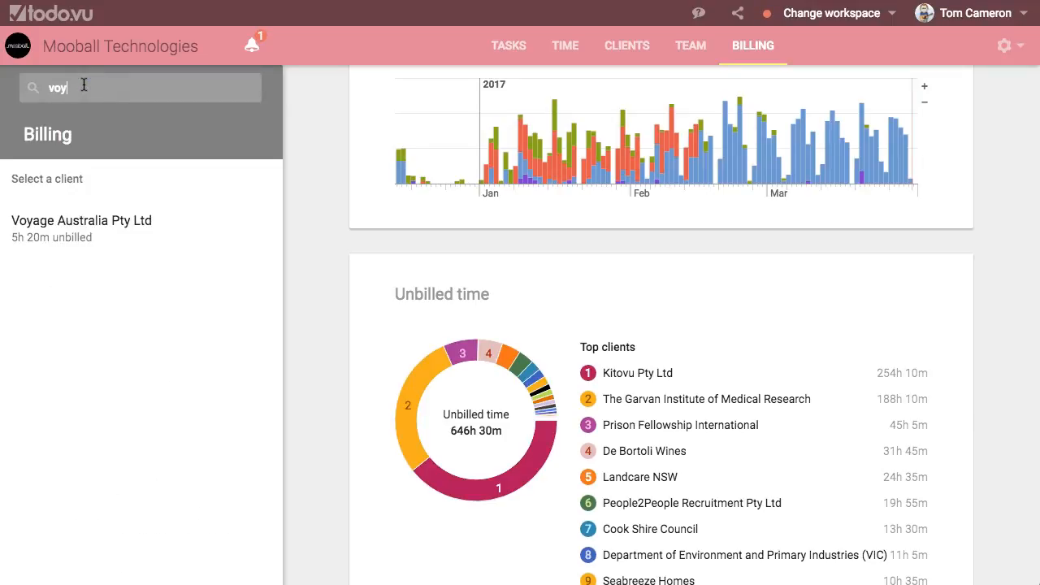
pyautogui.click(84, 234)
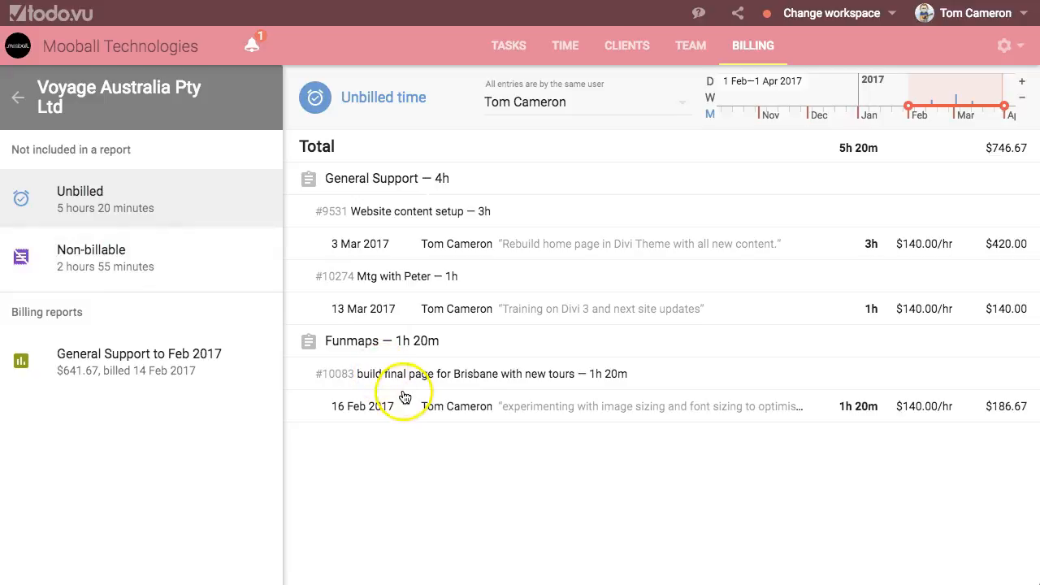
# Review the client's non-billable time and return to its unbilled time.
pyautogui.click(102, 257)
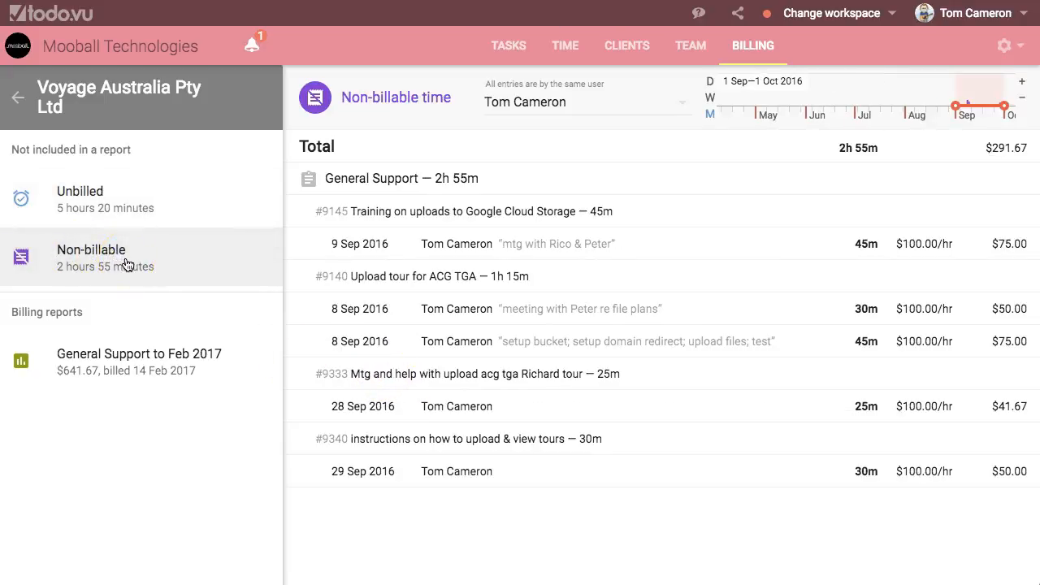
pyautogui.click(121, 358)
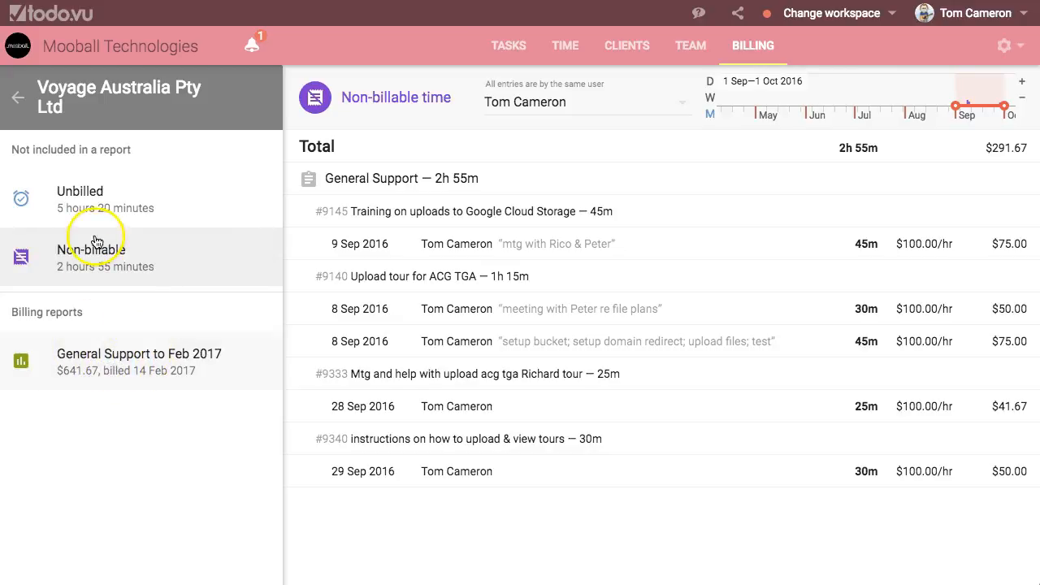
pyautogui.click(99, 207)
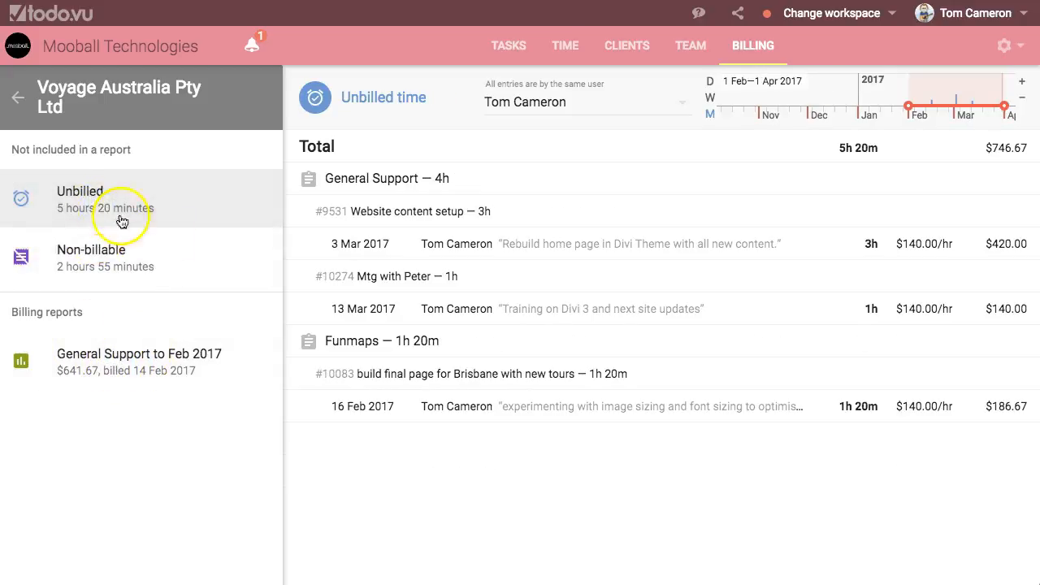
pyautogui.click(398, 177)
pyautogui.click(407, 341)
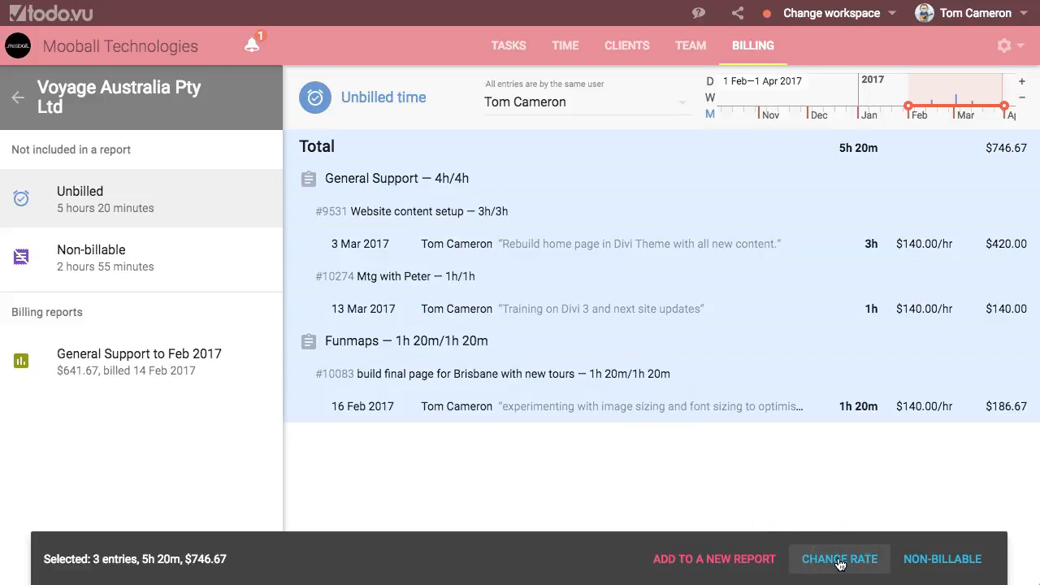
pyautogui.click(939, 562)
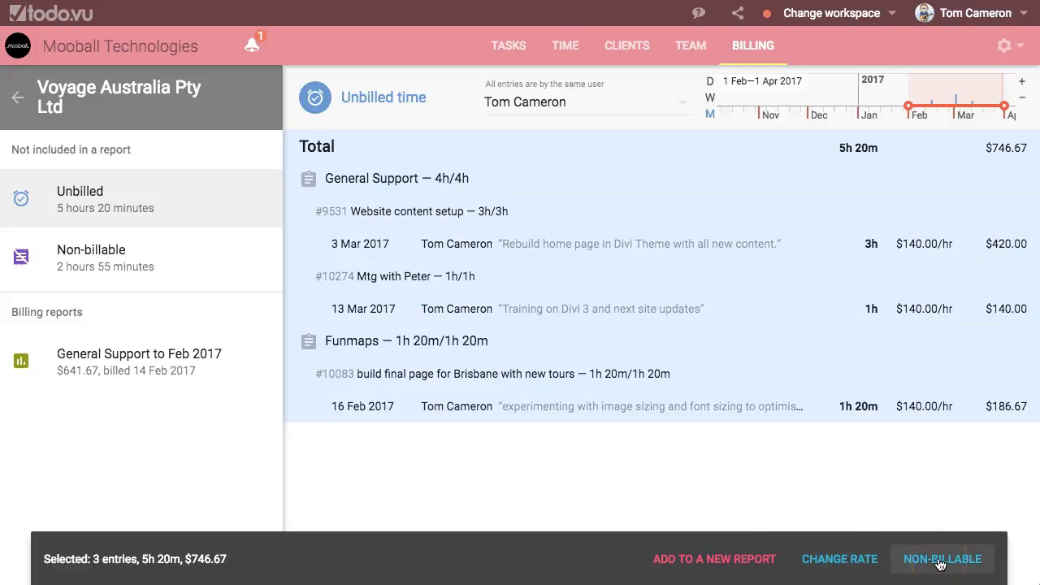
pyautogui.click(840, 244)
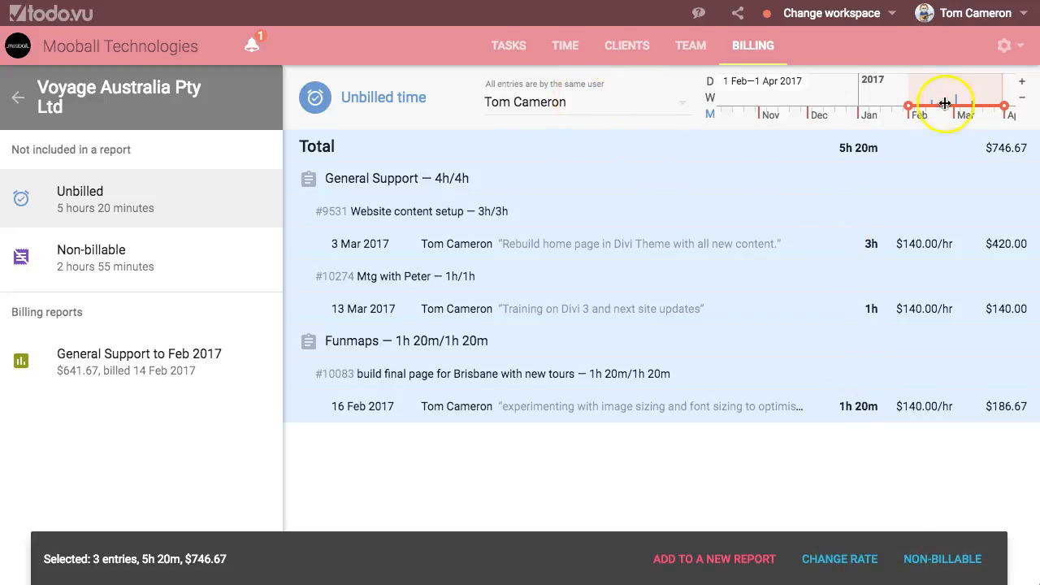
pyautogui.moveTo(856, 98); pyautogui.dragTo(824, 97)
pyautogui.moveTo(937, 107)
pyautogui.mouseDown()
pyautogui.moveTo(965, 109)
pyautogui.moveTo(946, 110)
pyautogui.mouseUp()
pyautogui.moveTo(805, 93); pyautogui.dragTo(832, 93)
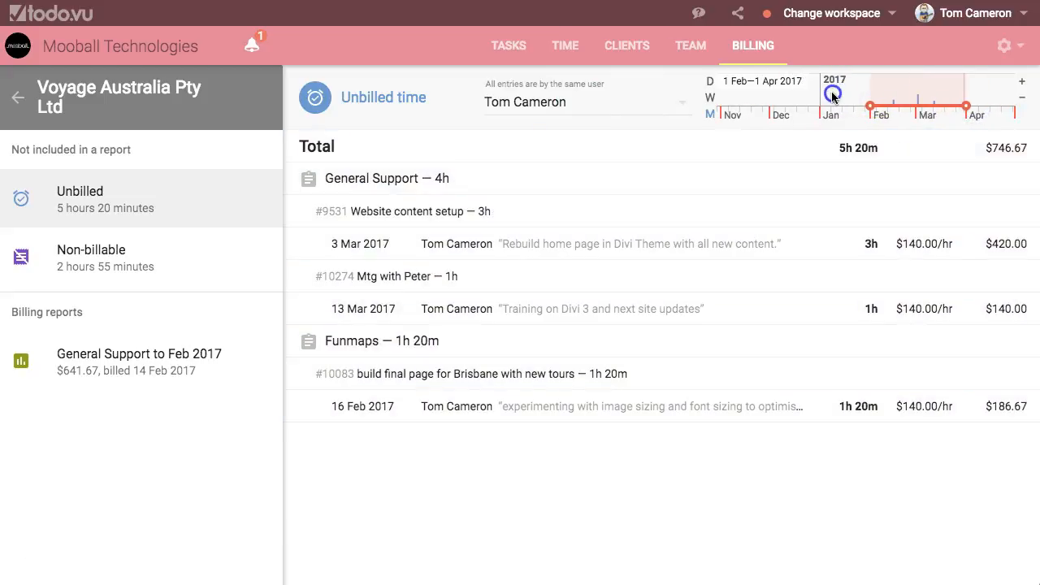
# Add all unbilled entries of the General Support and Funmaps projects to a new billing report.
pyautogui.click(381, 178)
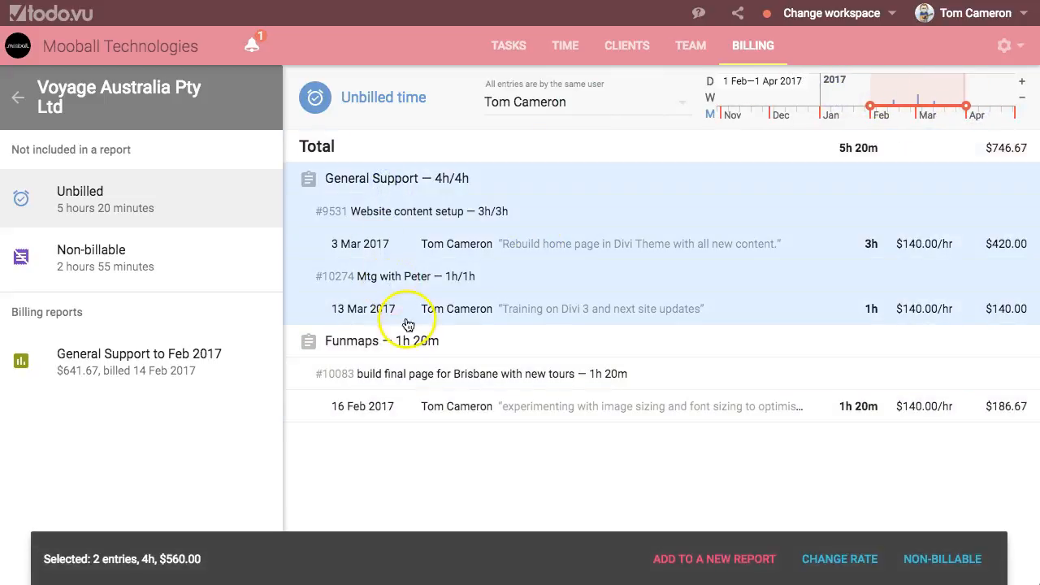
pyautogui.click(408, 338)
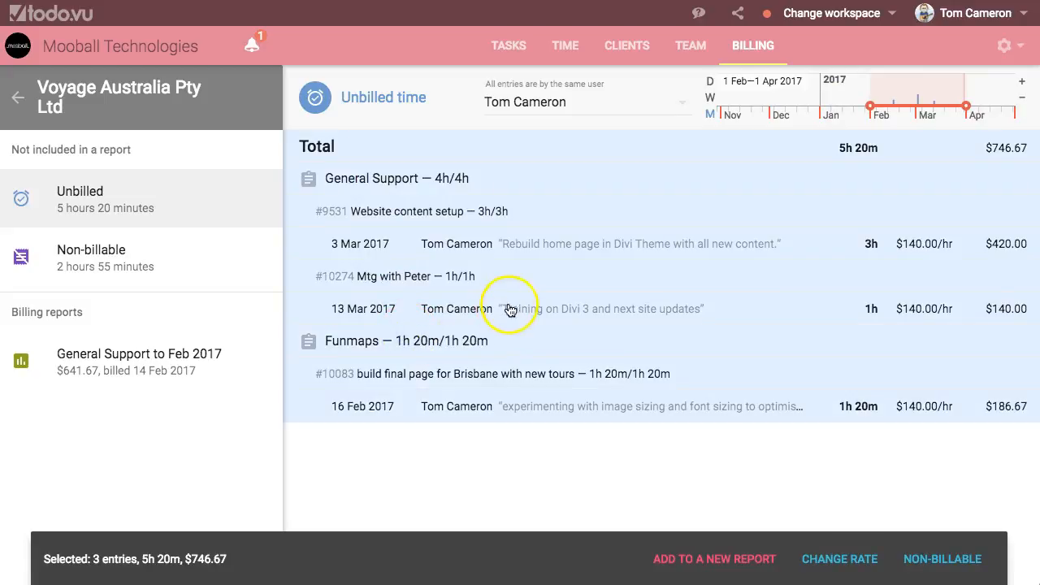
pyautogui.click(709, 559)
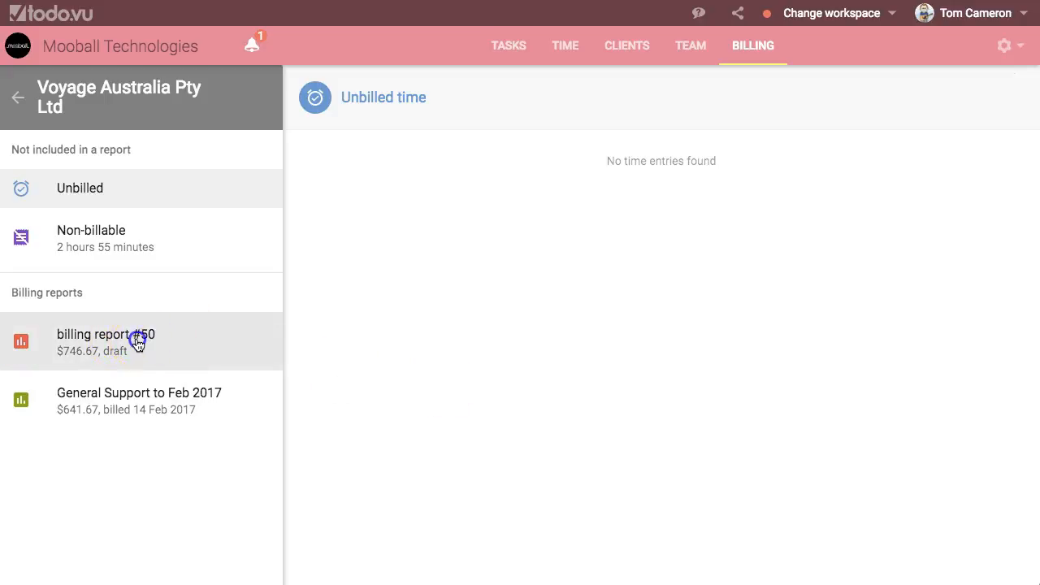
# Name the new draft billing report "March consulting" and set its external invoice ID to 1234.
pyautogui.click(138, 342)
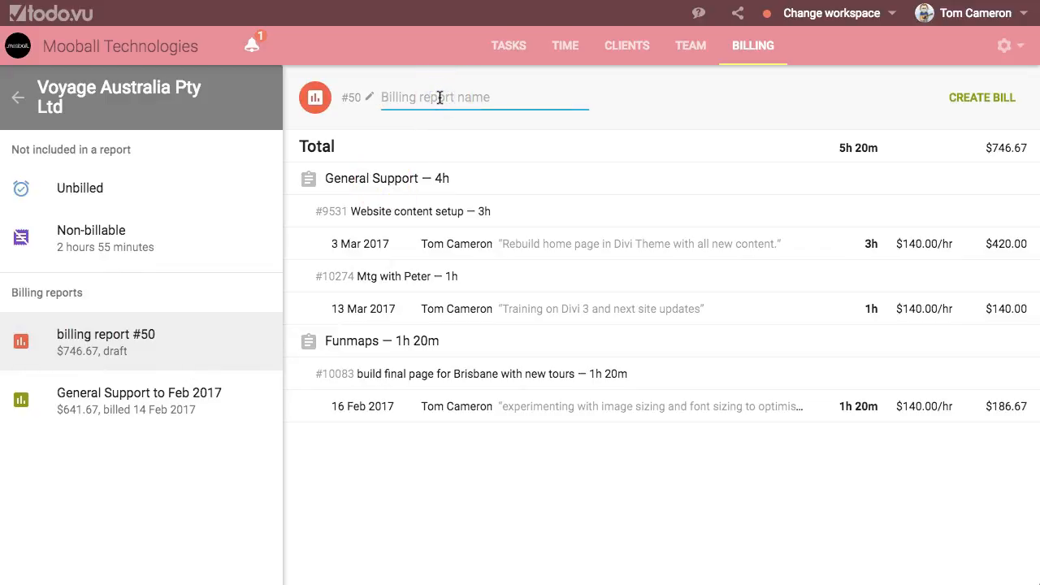
pyautogui.write('March consulting')
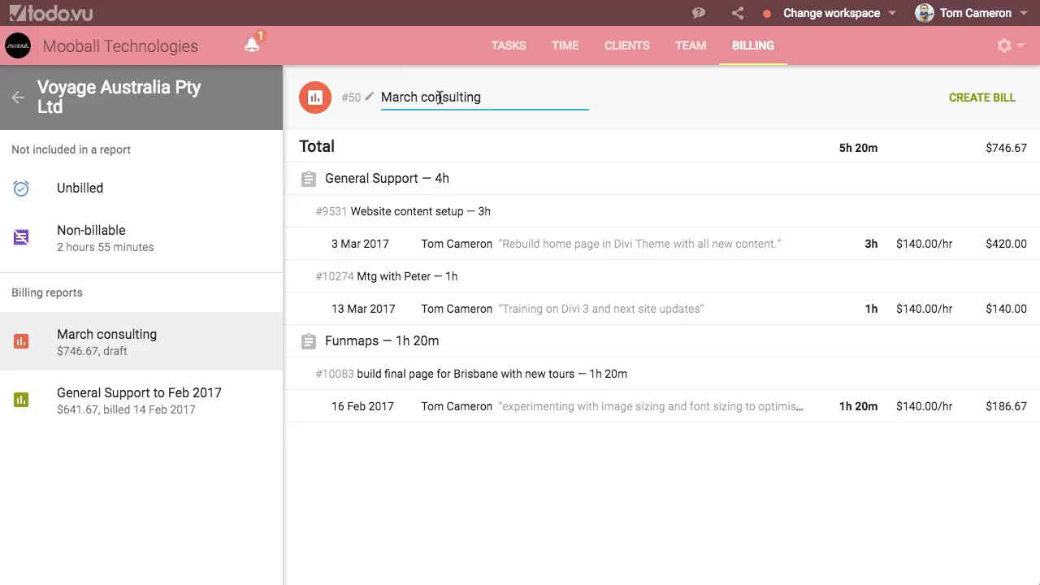
pyautogui.click(353, 95)
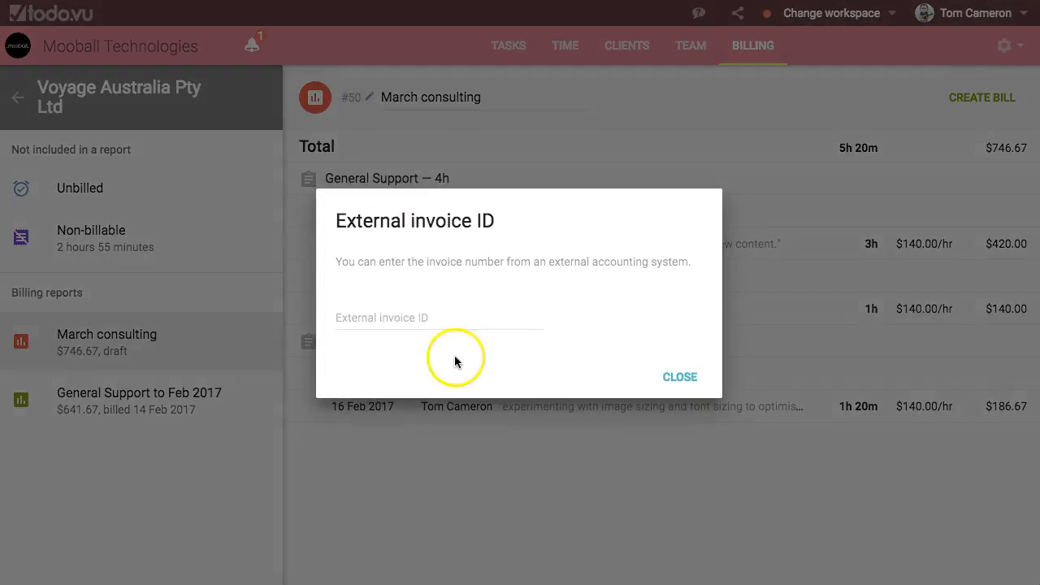
pyautogui.click(419, 320)
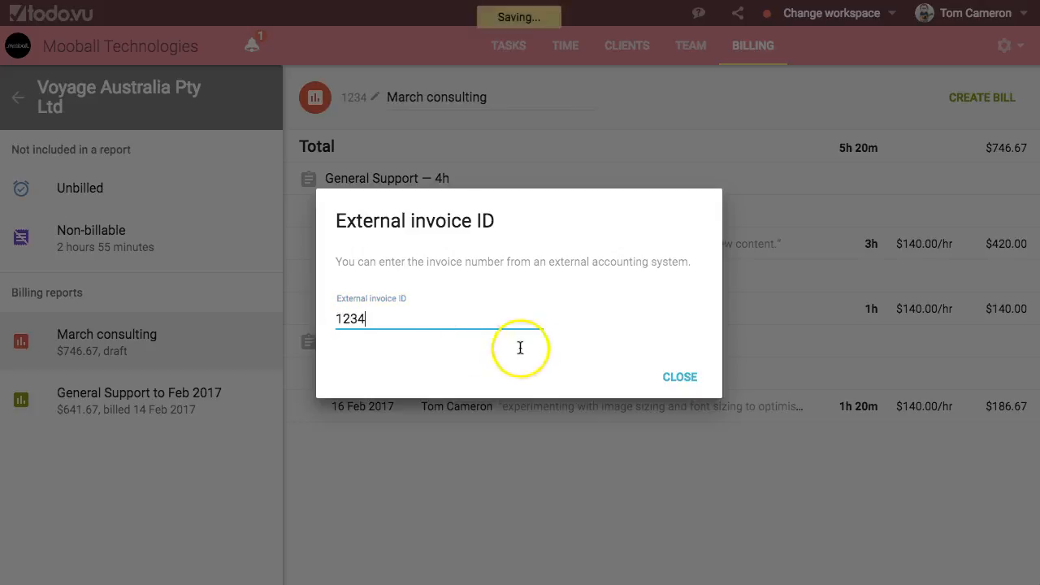
pyautogui.click(673, 377)
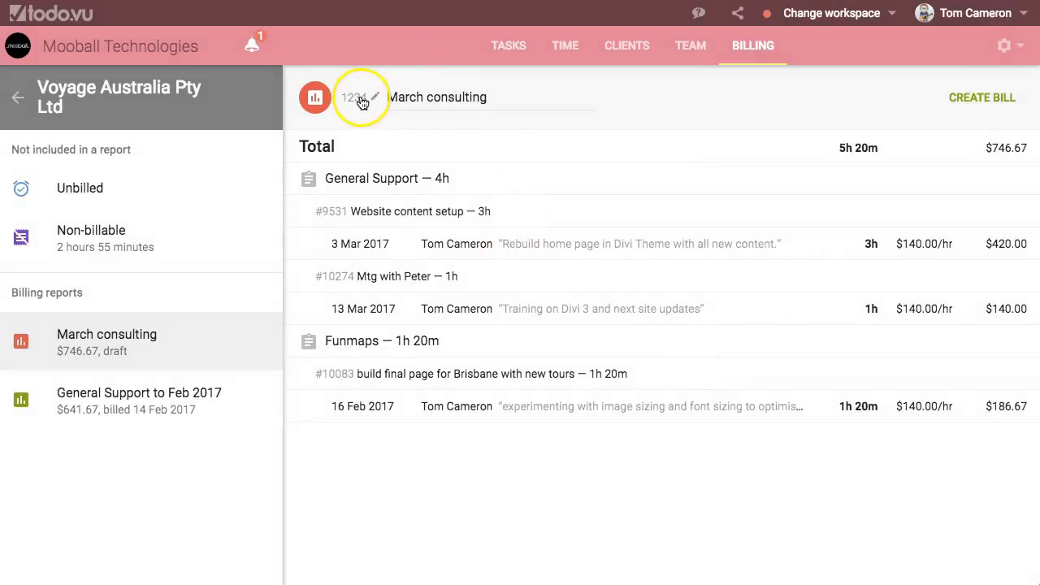
# Create the bill from the March consulting report and review its task entries and totals.
pyautogui.click(975, 101)
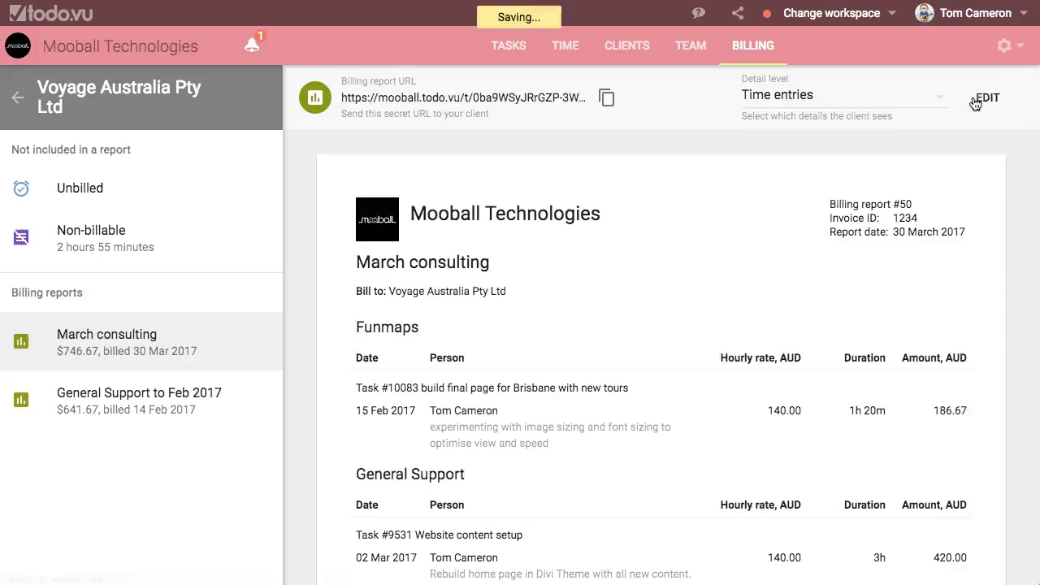
pyautogui.scroll(-4, 658, 263)
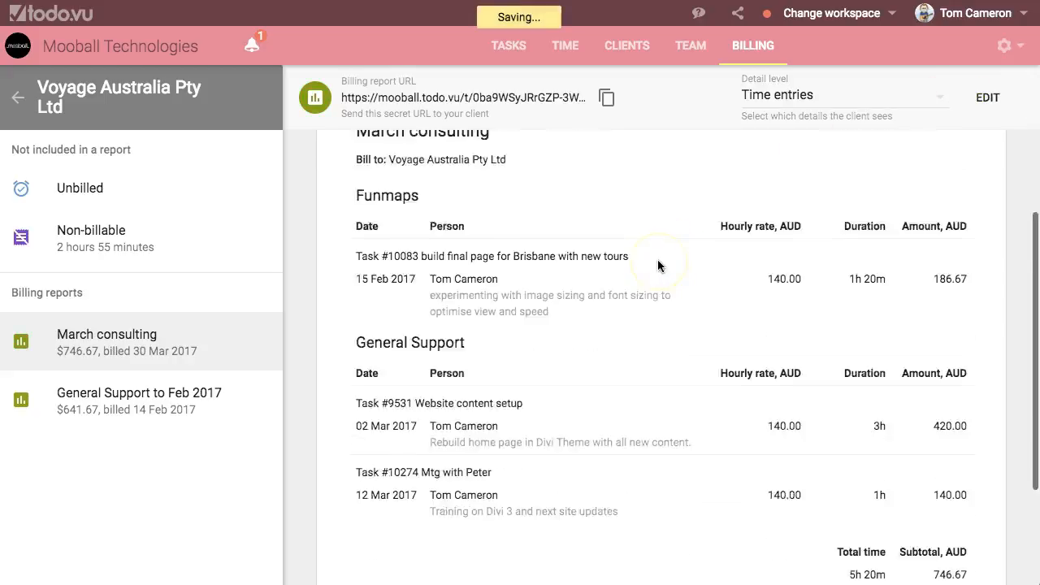
pyautogui.scroll(4, 658, 263)
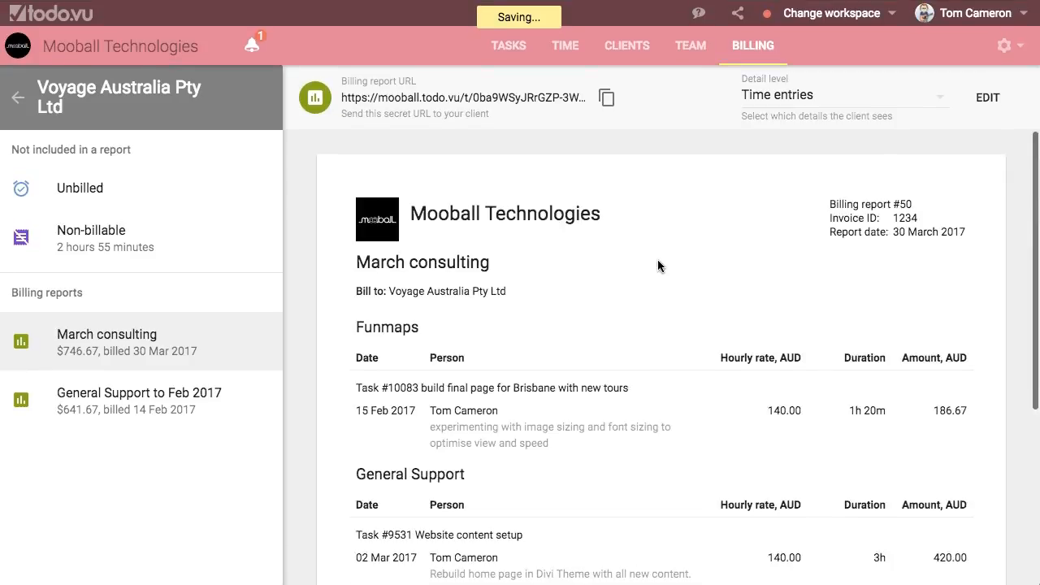
pyautogui.scroll(-4, 657, 265)
pyautogui.scroll(3, 658, 262)
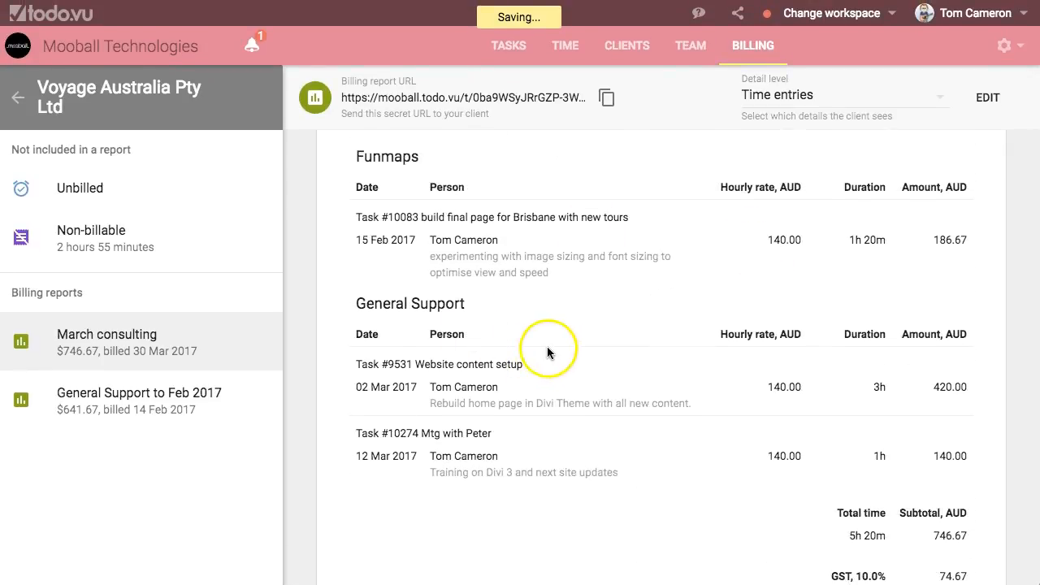
pyautogui.scroll(2, 550, 353)
pyautogui.scroll(-3, 566, 352)
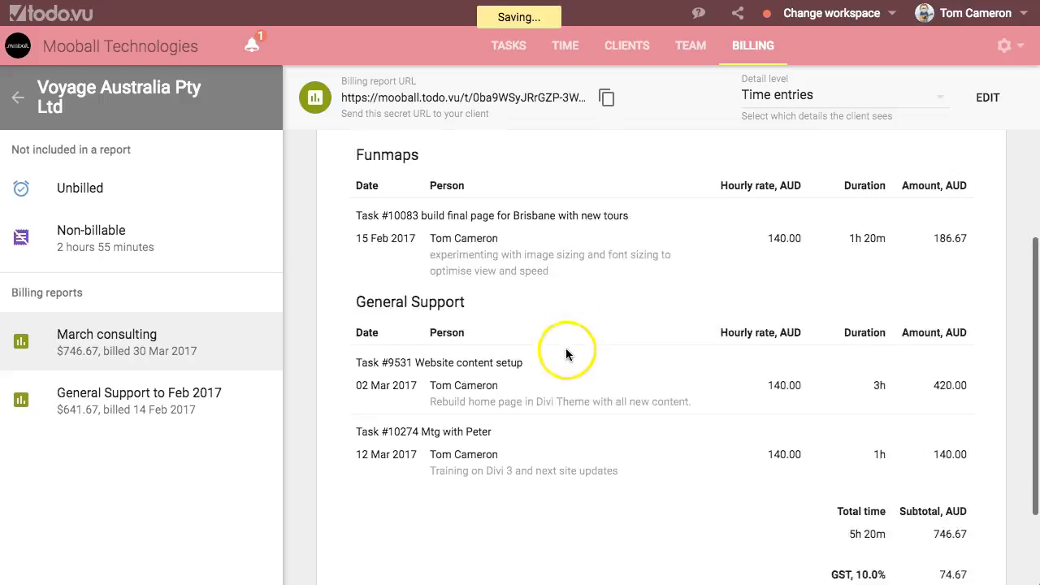
# Set the March consulting report's detail level to Task totals and review the resulting client view.
pyautogui.scroll(-1, 893, 567)
pyautogui.scroll(4, 782, 494)
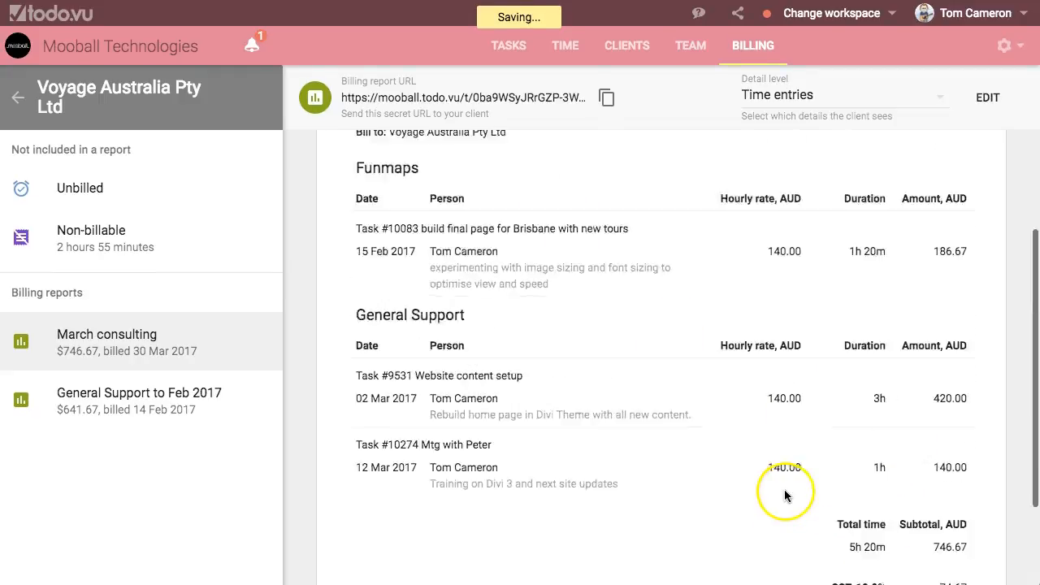
pyautogui.click(871, 97)
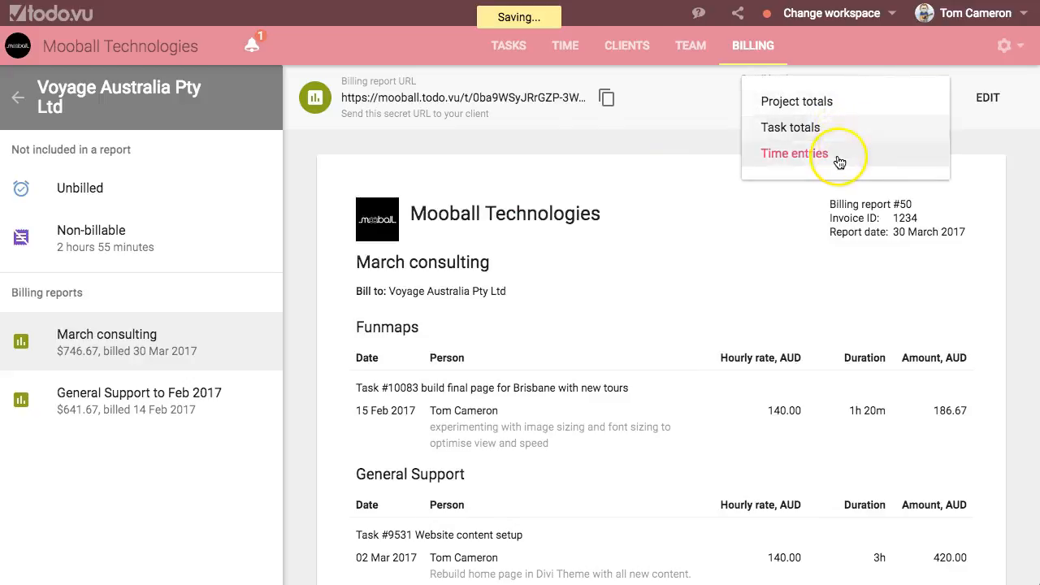
pyautogui.click(823, 130)
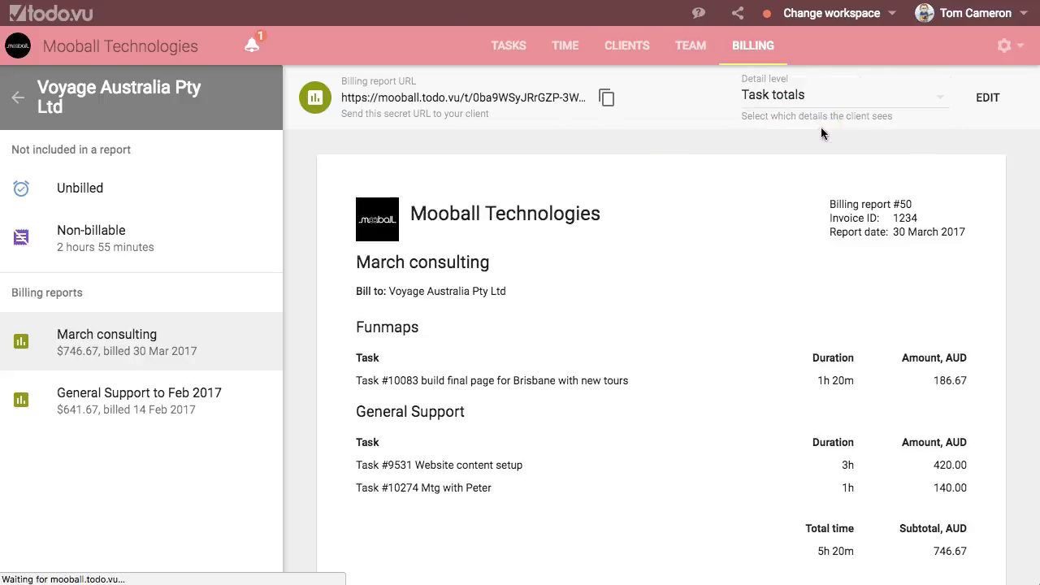
pyautogui.scroll(-2, 733, 265)
pyautogui.scroll(3, 732, 266)
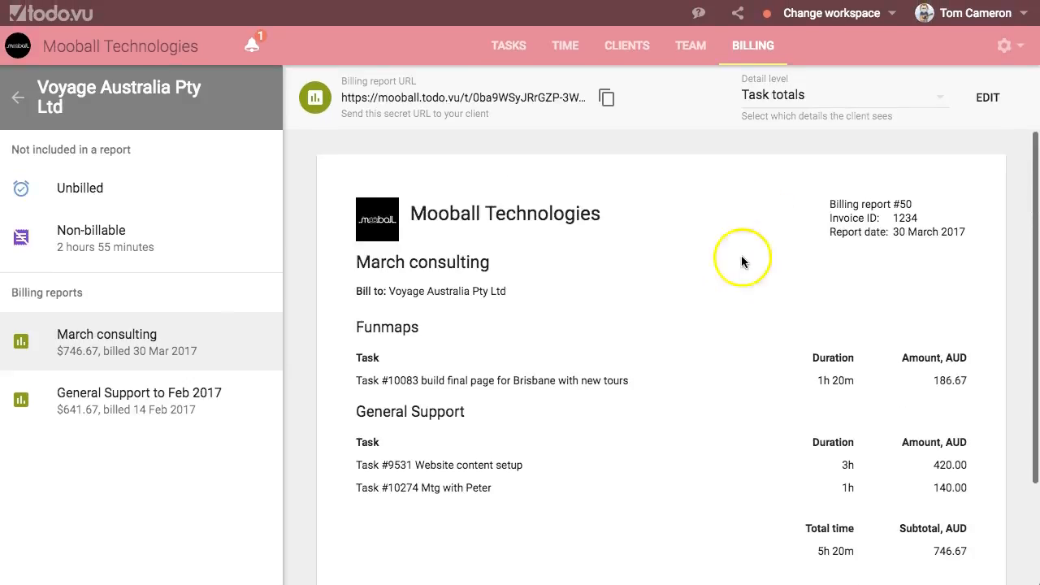
# Set the March consulting report's detail level to Project totals and review the project amounts and total.
pyautogui.click(801, 90)
pyautogui.click(804, 104)
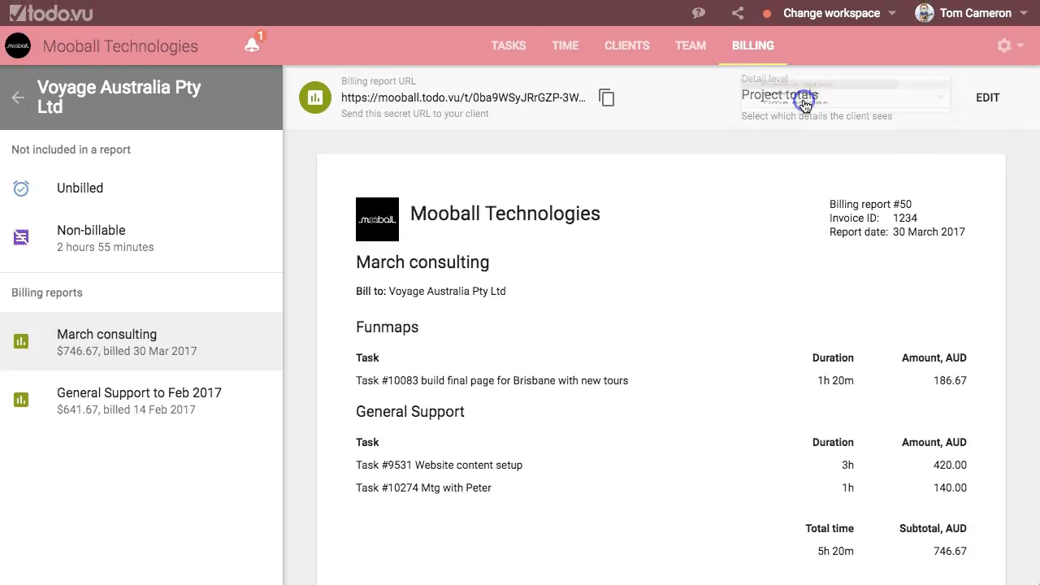
pyautogui.scroll(-1, 669, 273)
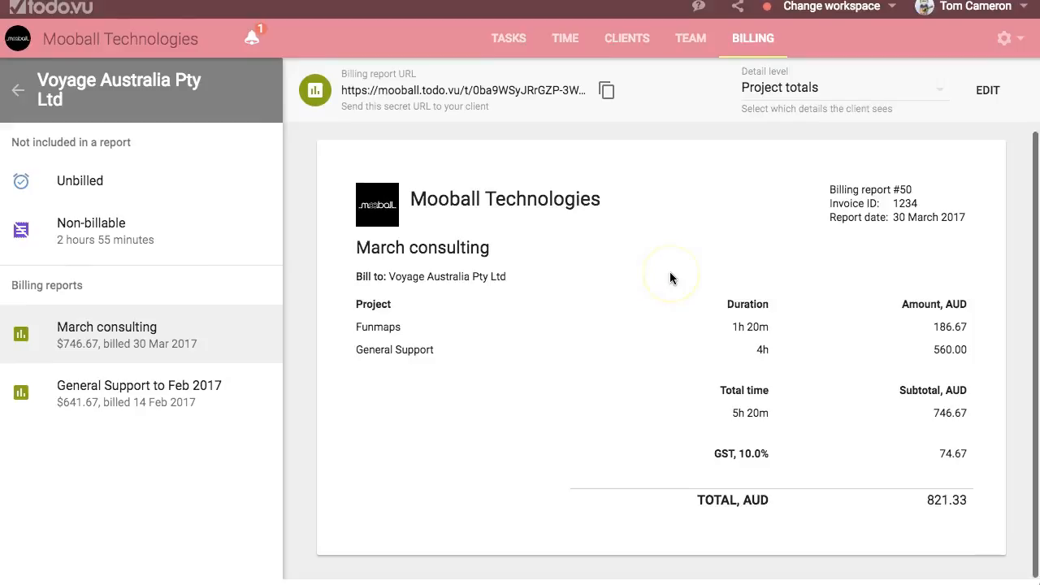
pyautogui.scroll(1, 671, 273)
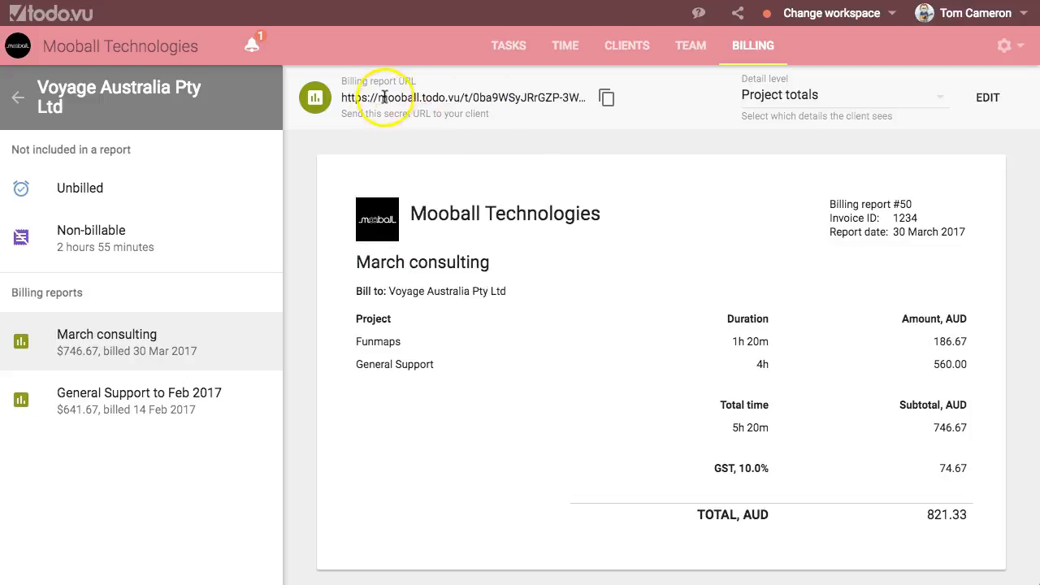
# Copy the March consulting billing report's secret URL and open it in a new browser tab.
pyautogui.click(605, 98)
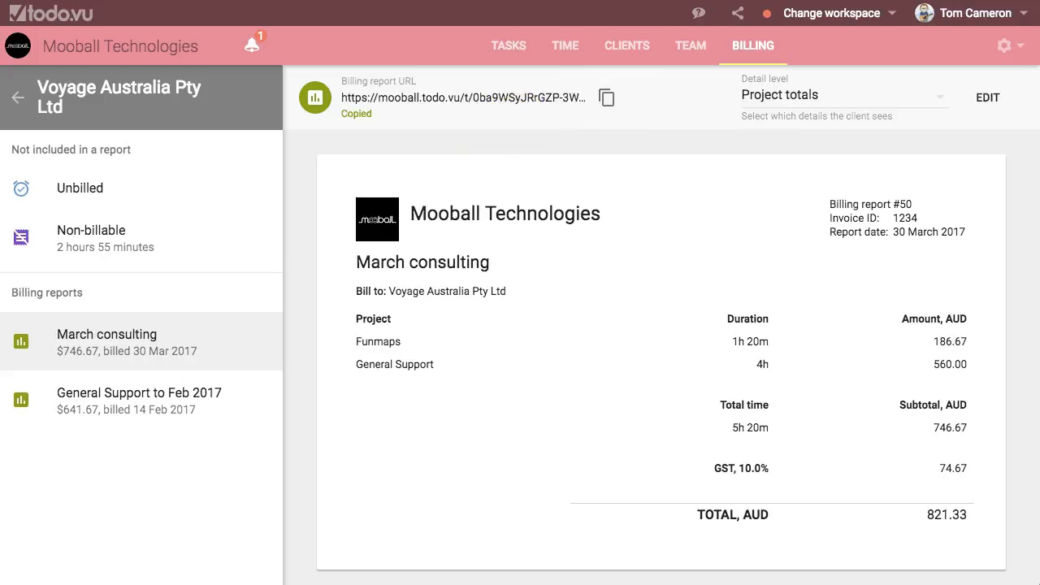
pyautogui.press('super+t')
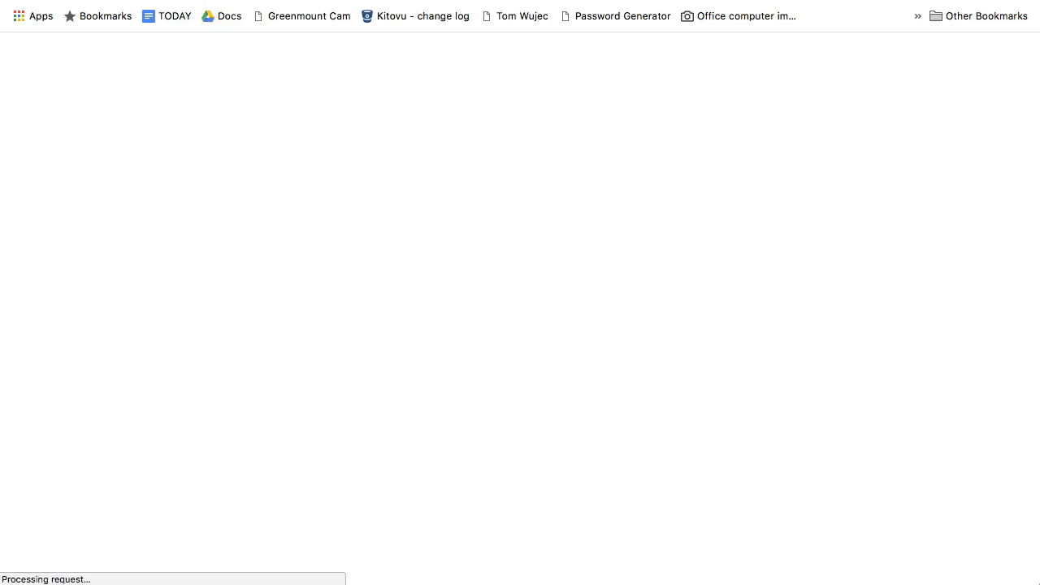
pyautogui.press('super+space')
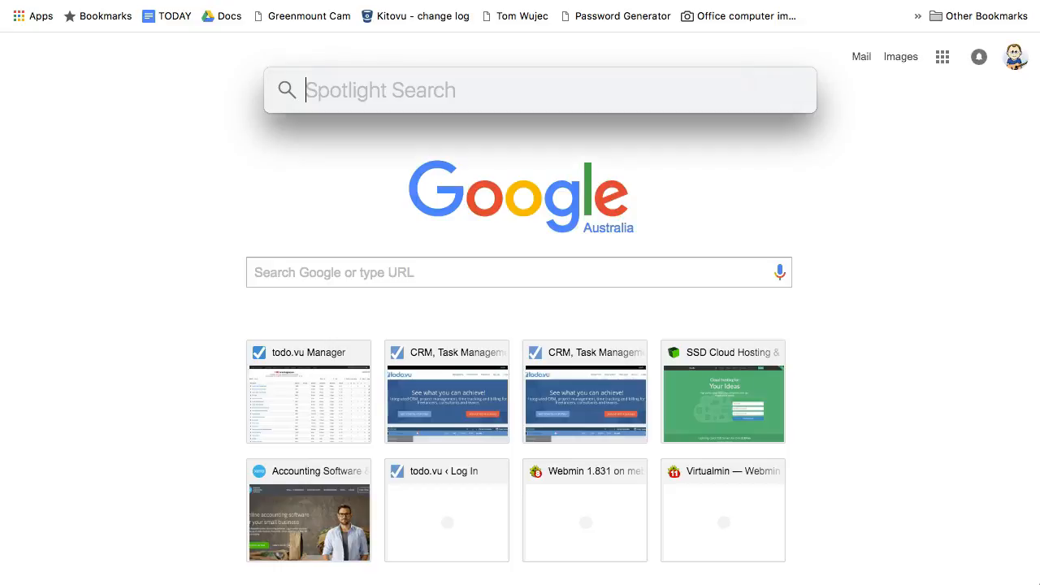
pyautogui.press('Escape')
pyautogui.press('super+v')
pyautogui.press('Return')
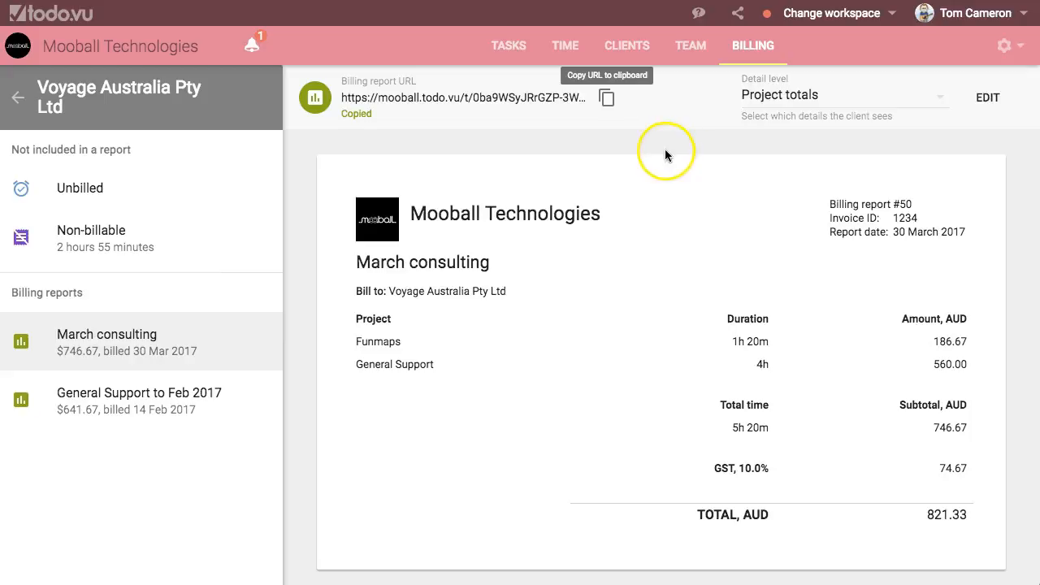
# Return to the billing overview and examine the draft bills, top clients, billing timeline and unbilled time.
pyautogui.click(751, 49)
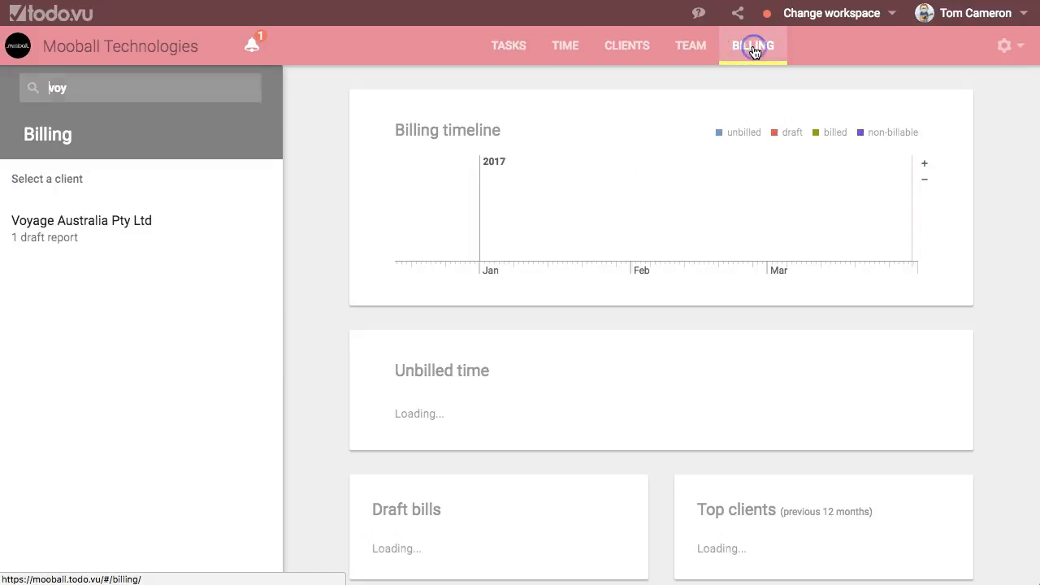
pyautogui.scroll(-6, 614, 160)
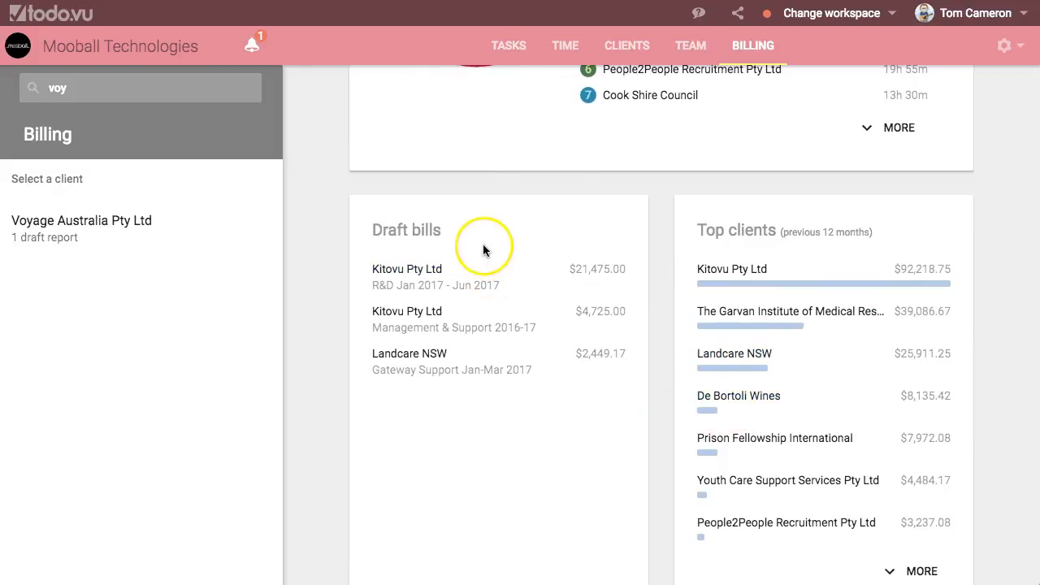
pyautogui.scroll(-1, 483, 278)
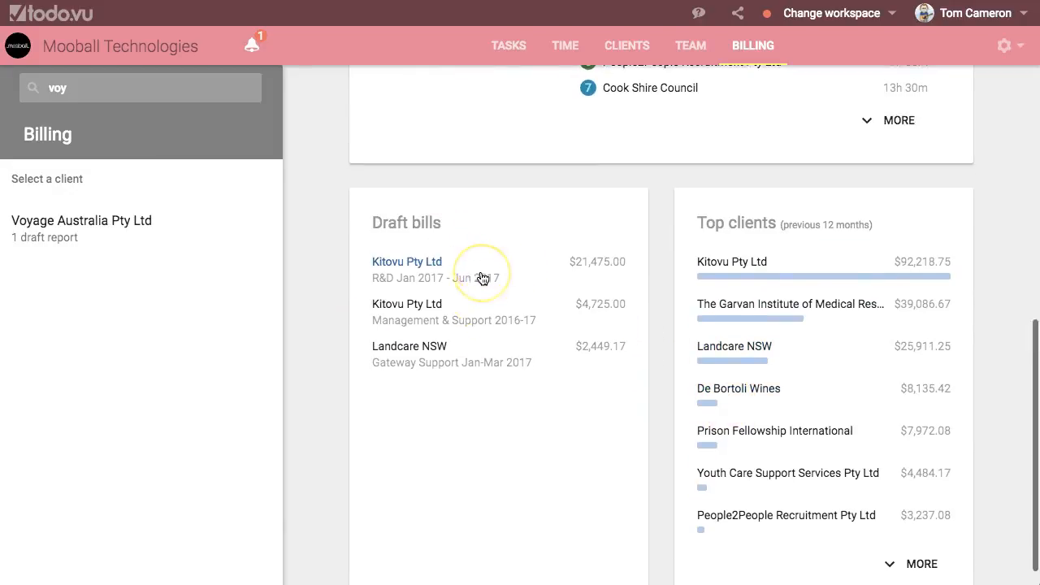
pyautogui.scroll(-1, 482, 277)
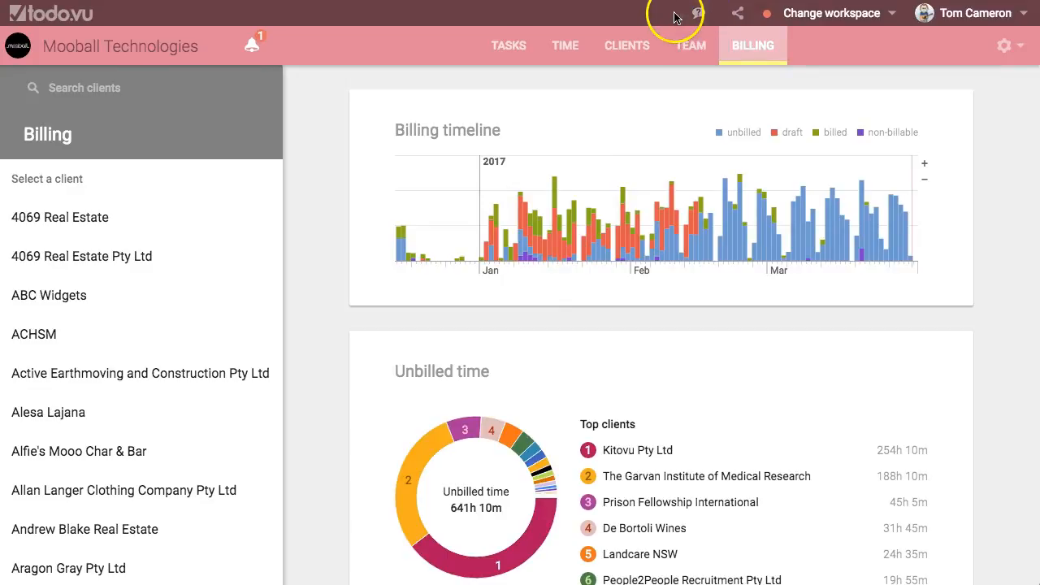
pyautogui.scroll(-1, 574, 136)
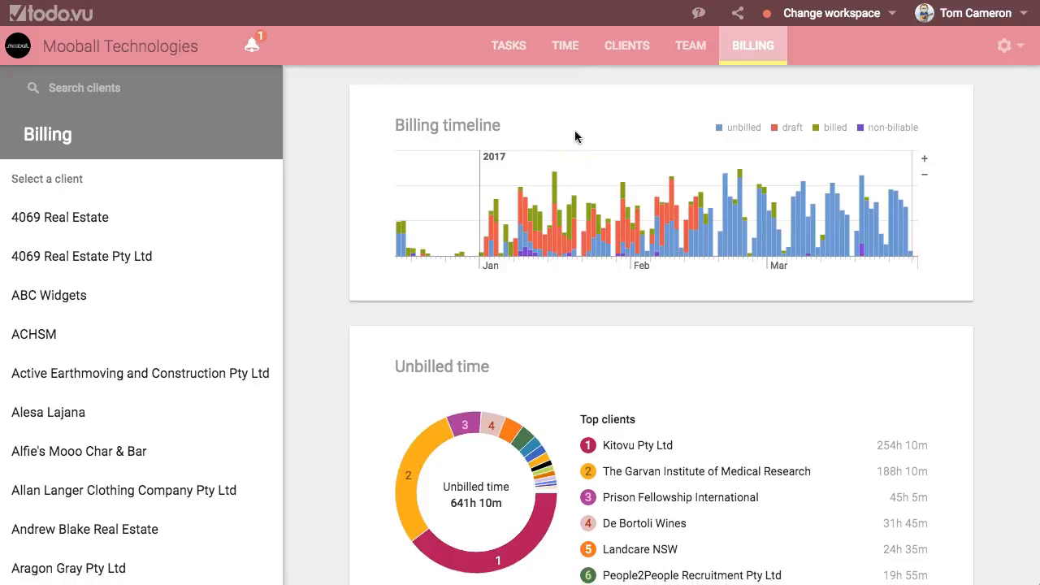